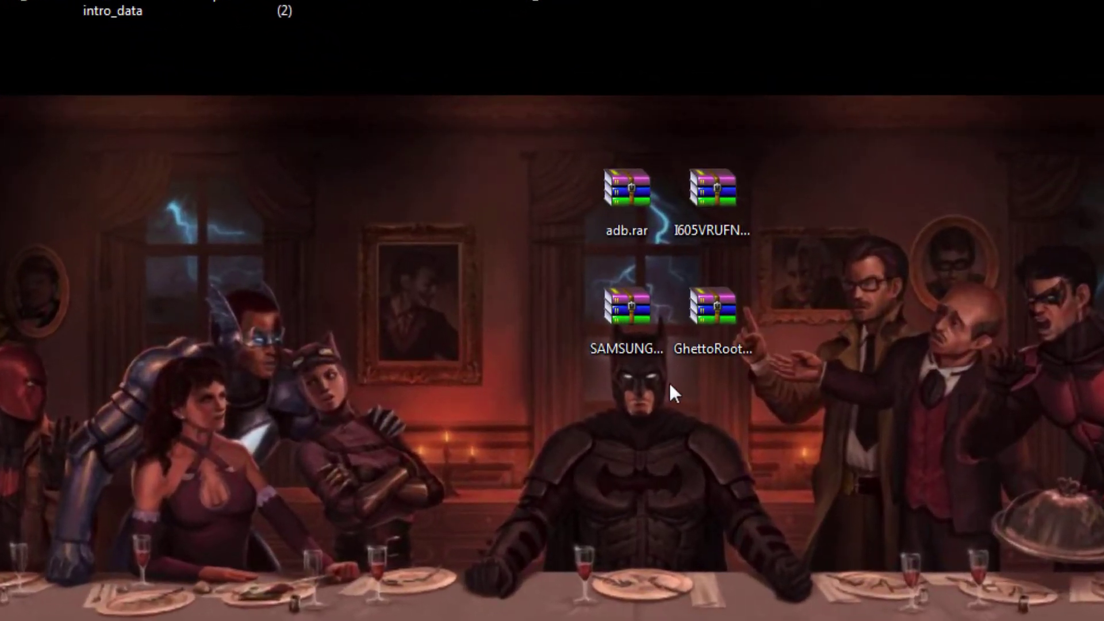
Move GhettoRoot.zip to the far right edge of the desktop.
click(643, 327)
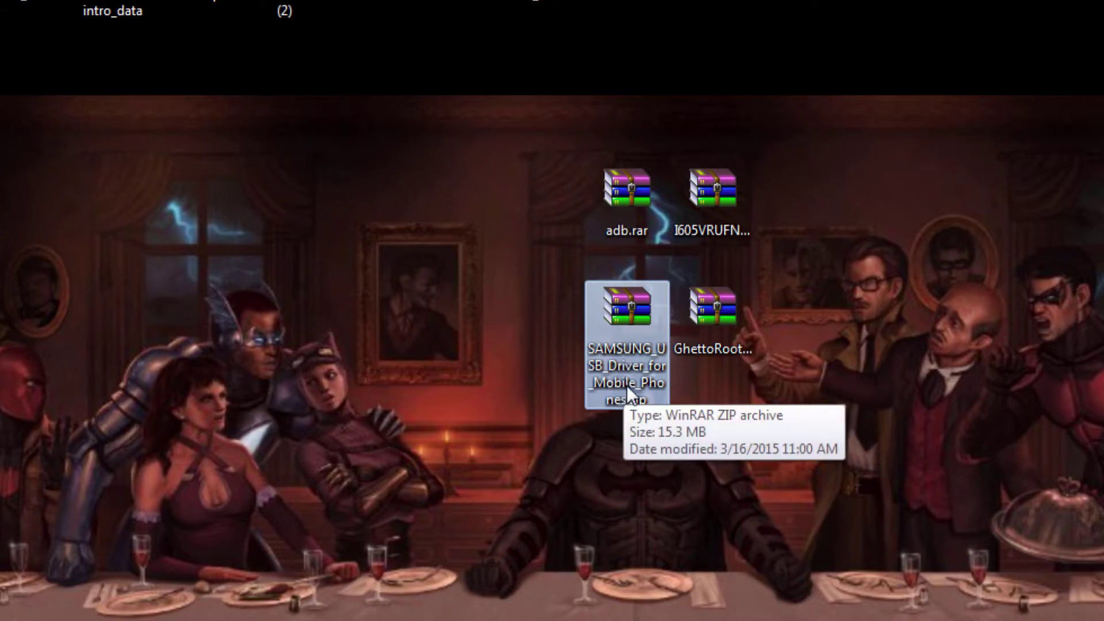
click(699, 295)
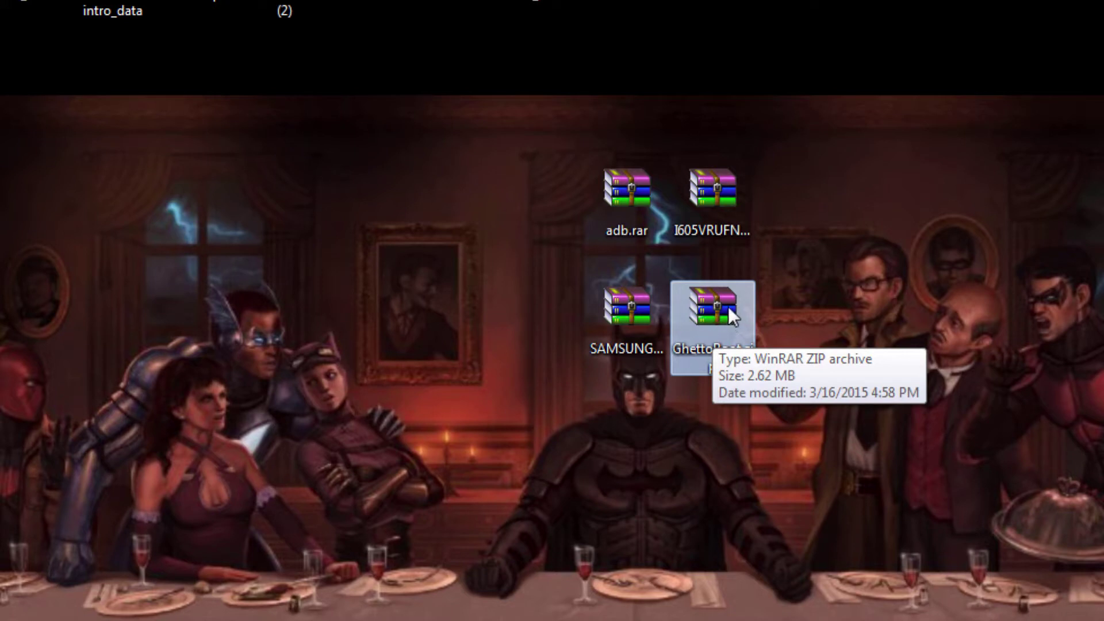
drag(728, 306, 1040, 324)
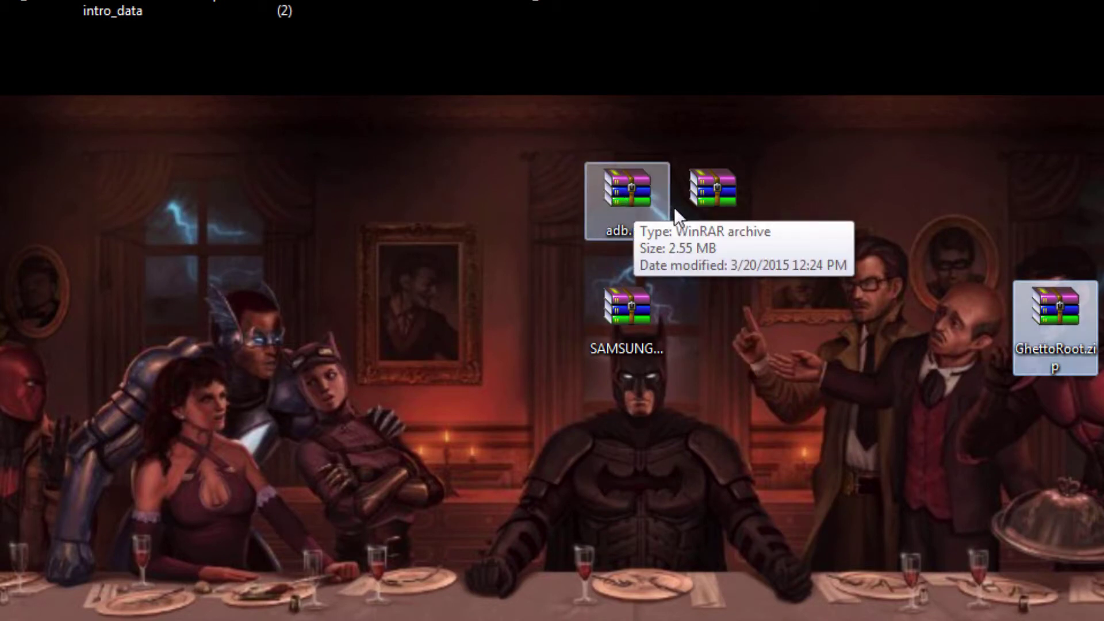
Place the I605 firmware zip beside the Samsung driver zip and dismiss the colour-scheme prompt.
click(704, 215)
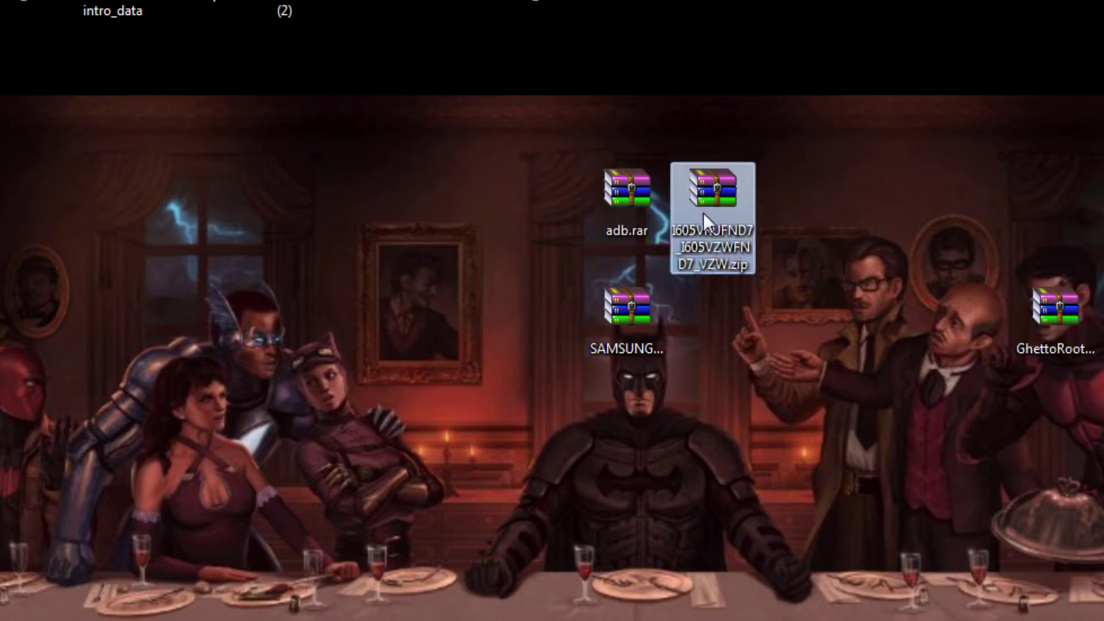
drag(702, 213, 724, 336)
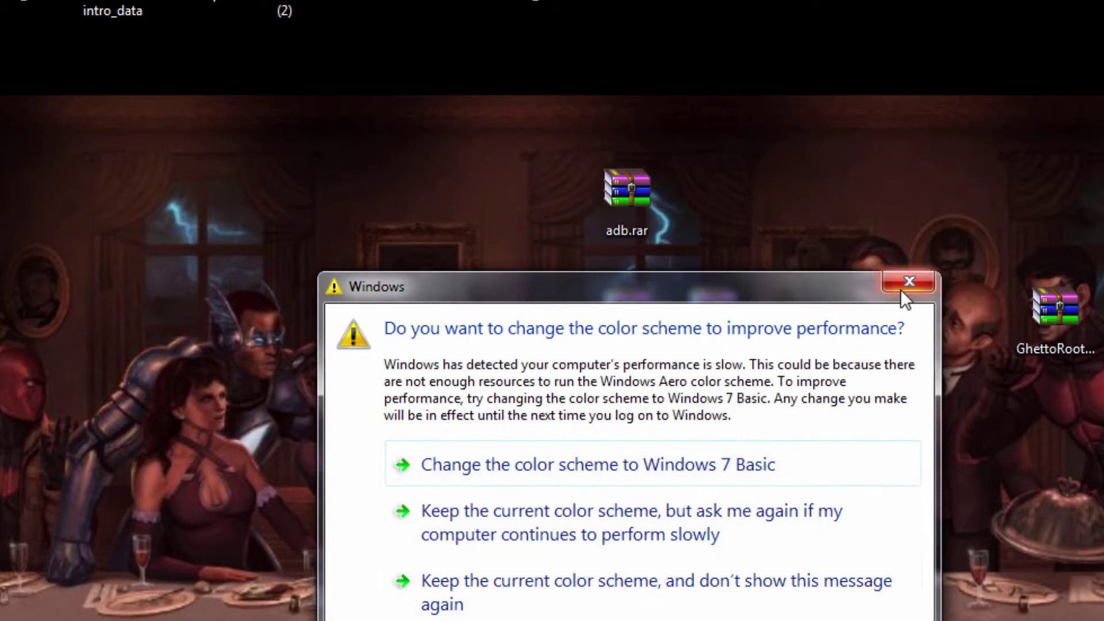
click(900, 289)
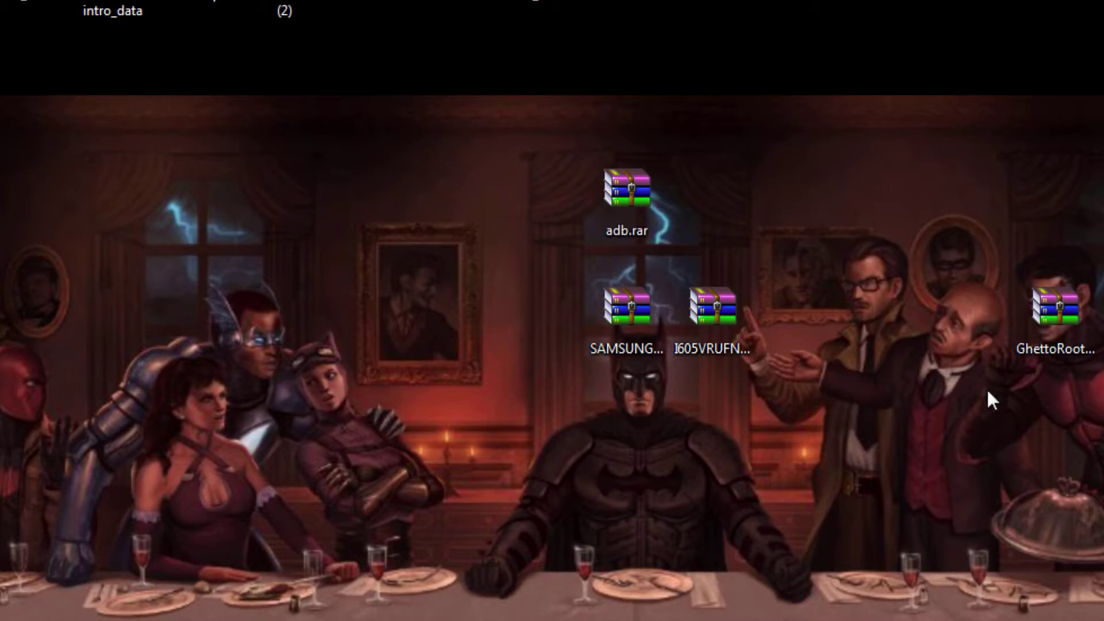
Extract the Samsung driver zip to SAMSUNG_USB_Driver_for_Mobile_Phones\ on the desktop.
click(611, 321)
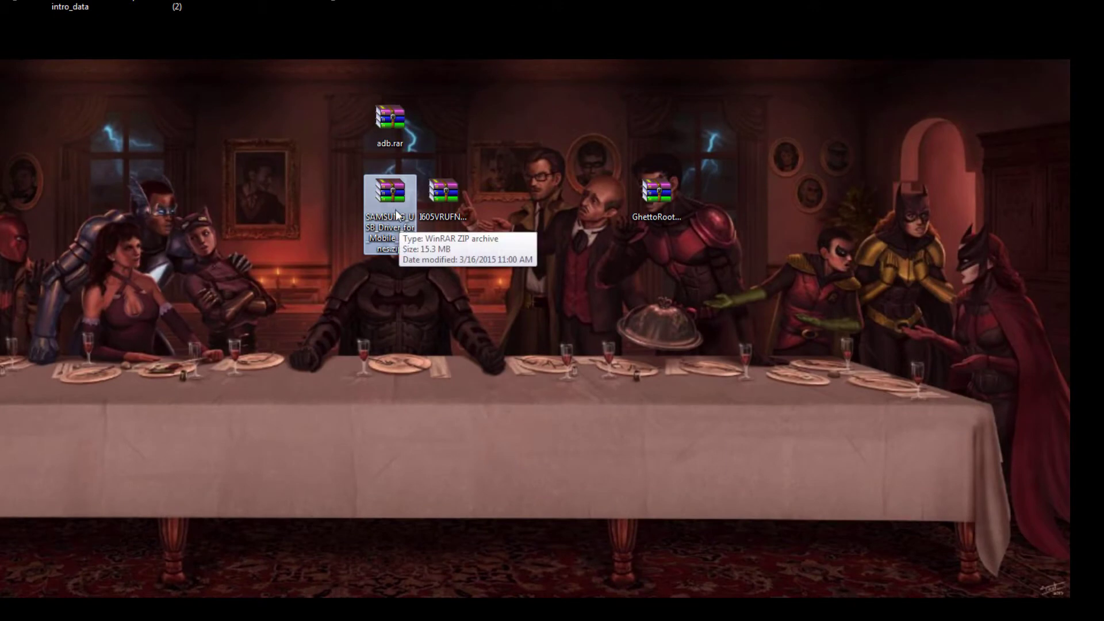
right_click(387, 205)
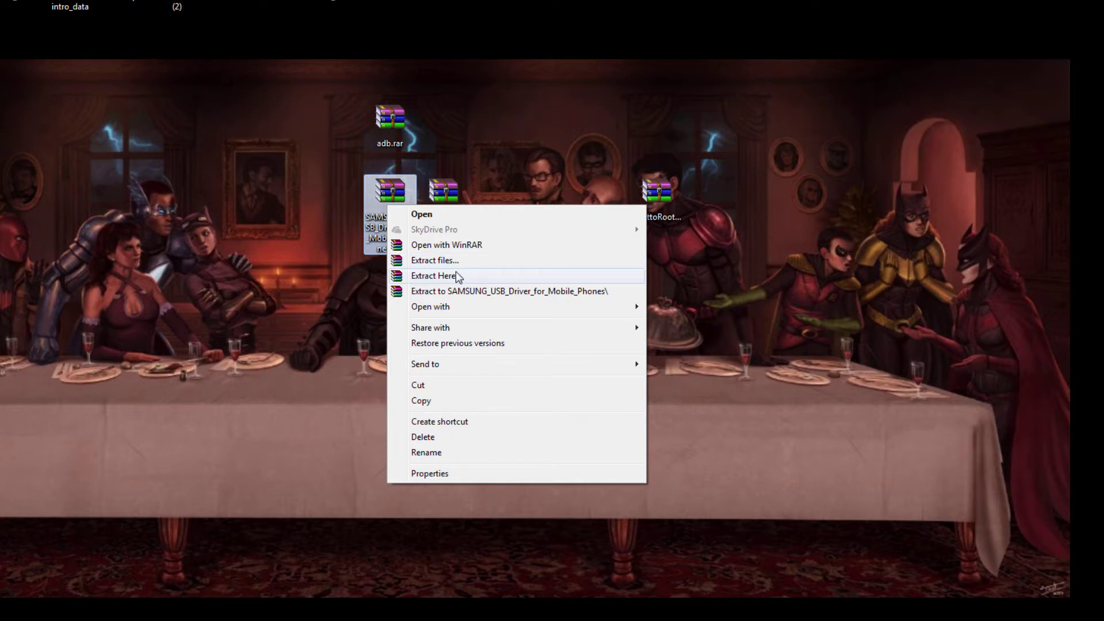
click(454, 291)
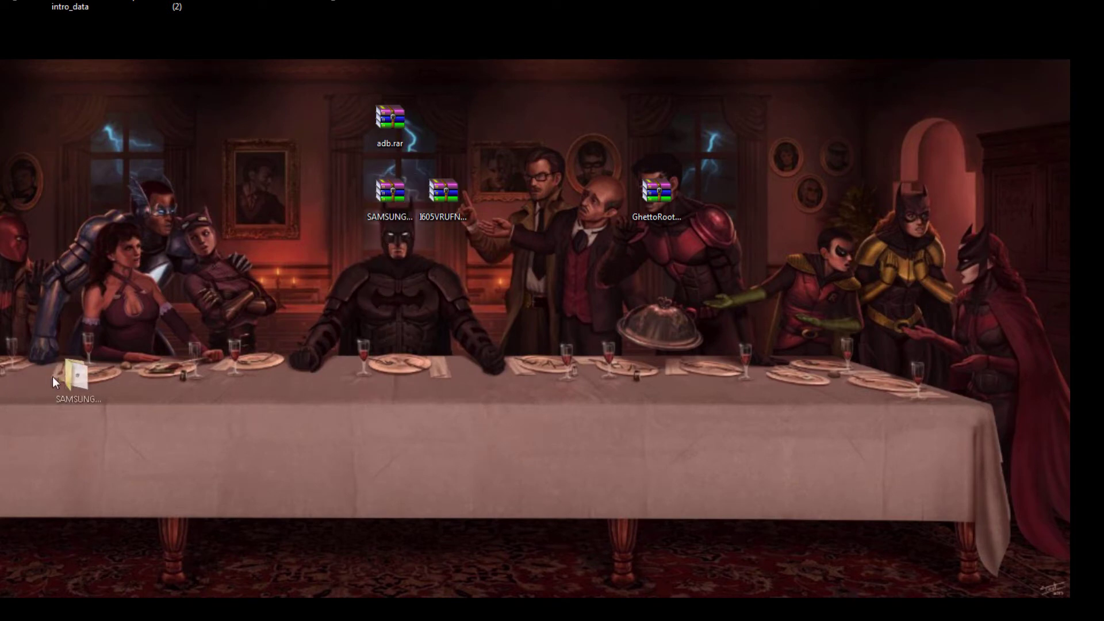
Open the extracted folder and launch the Samsung driver installer.
double_click(230, 344)
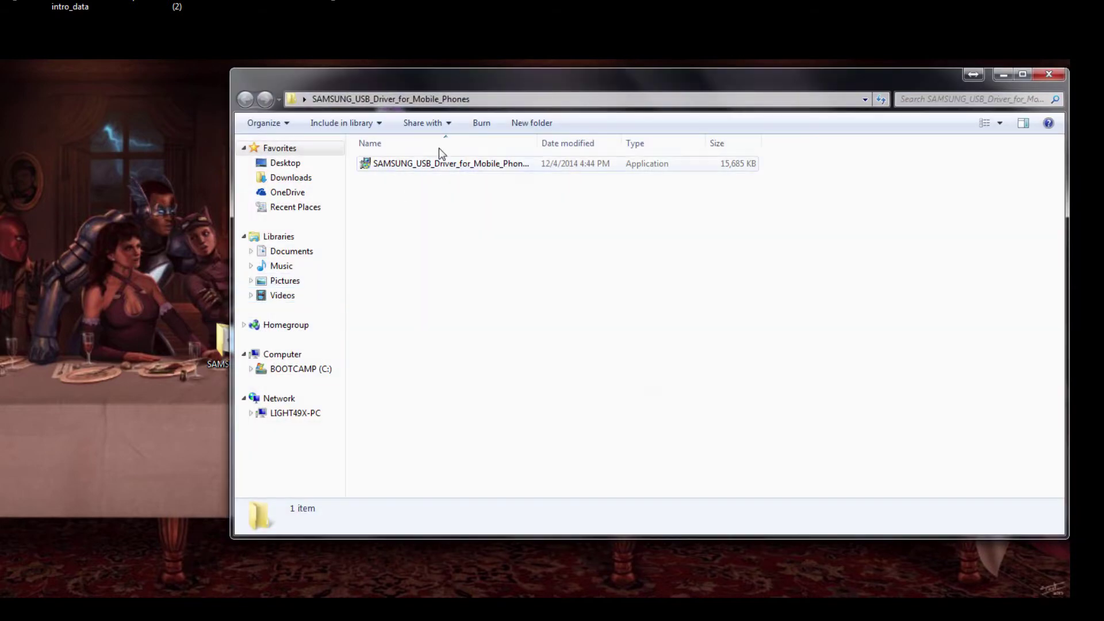
click(423, 162)
right_click(423, 162)
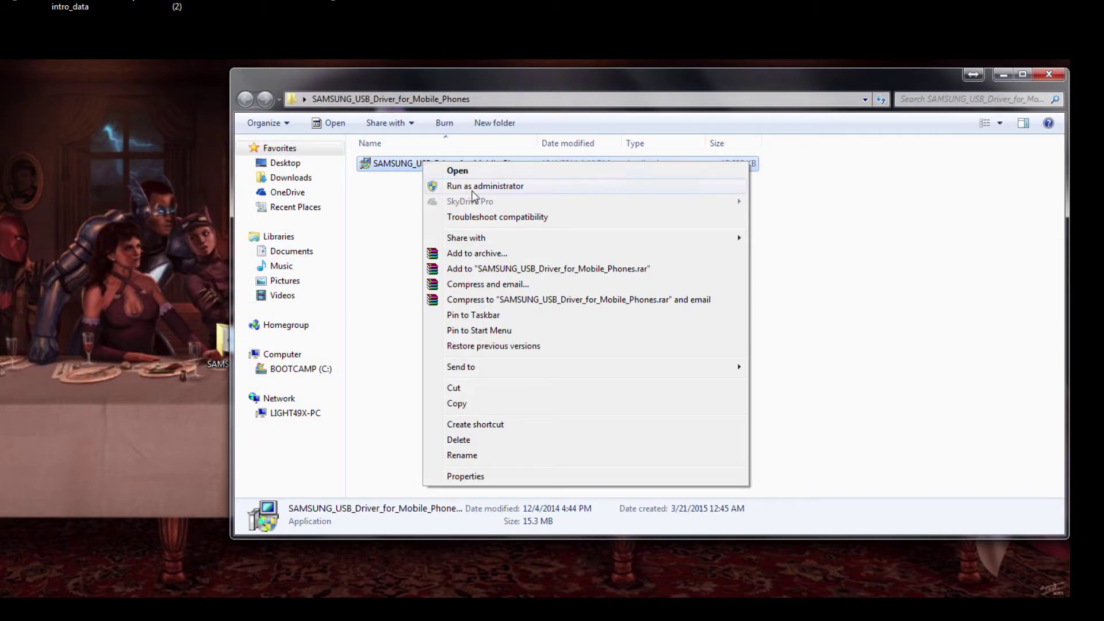
click(464, 172)
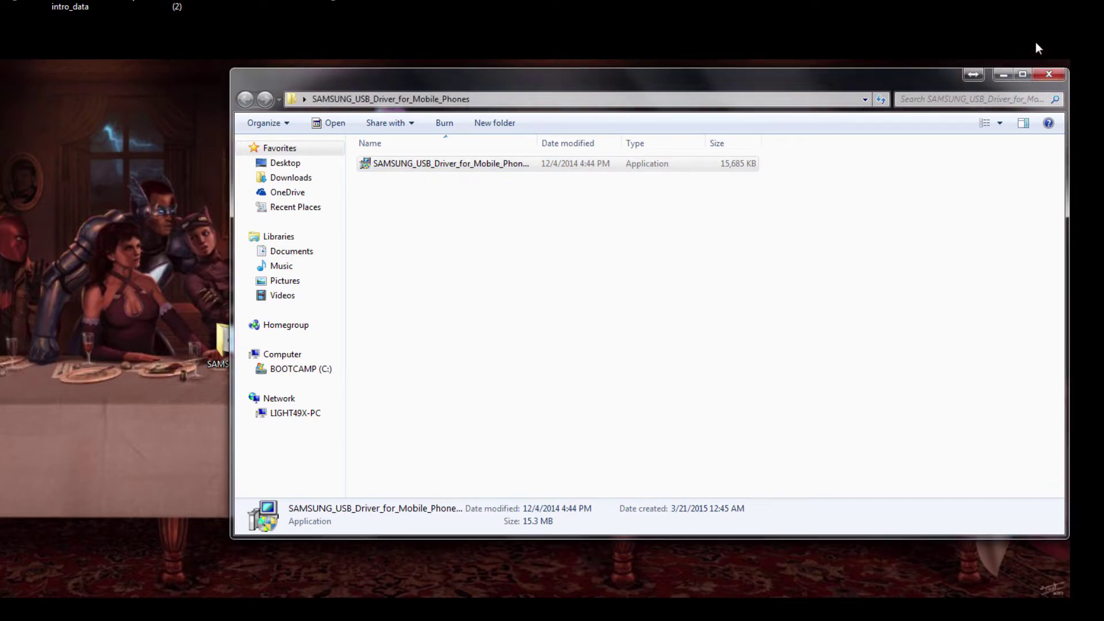
Close the driver folder and install Samsung USB Driver V1.5.51.0 with US English / United States.
click(1049, 76)
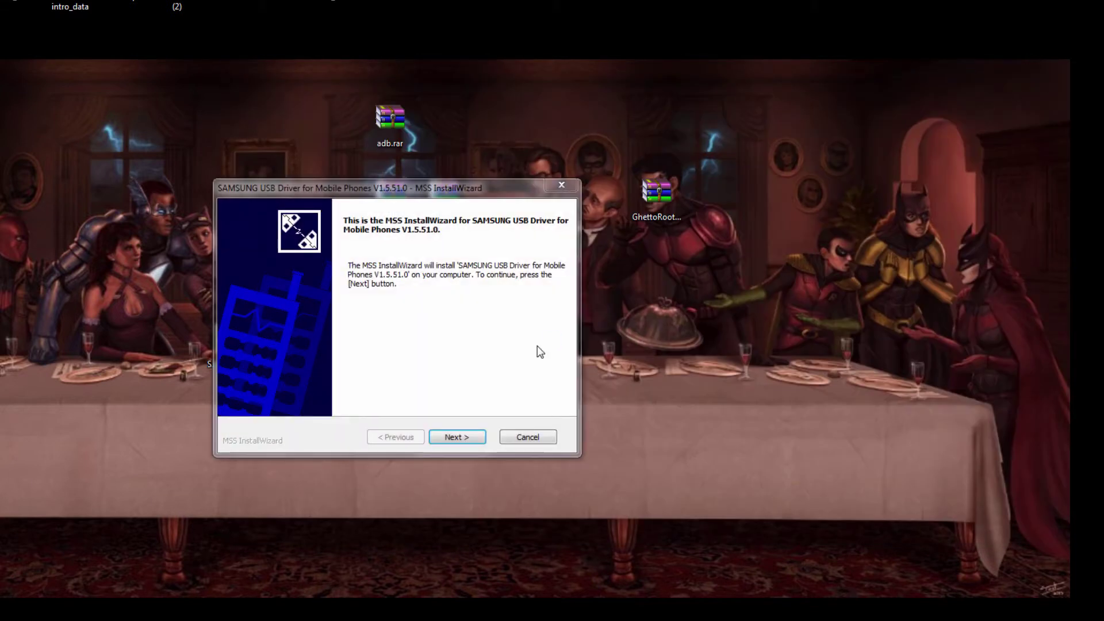
click(456, 437)
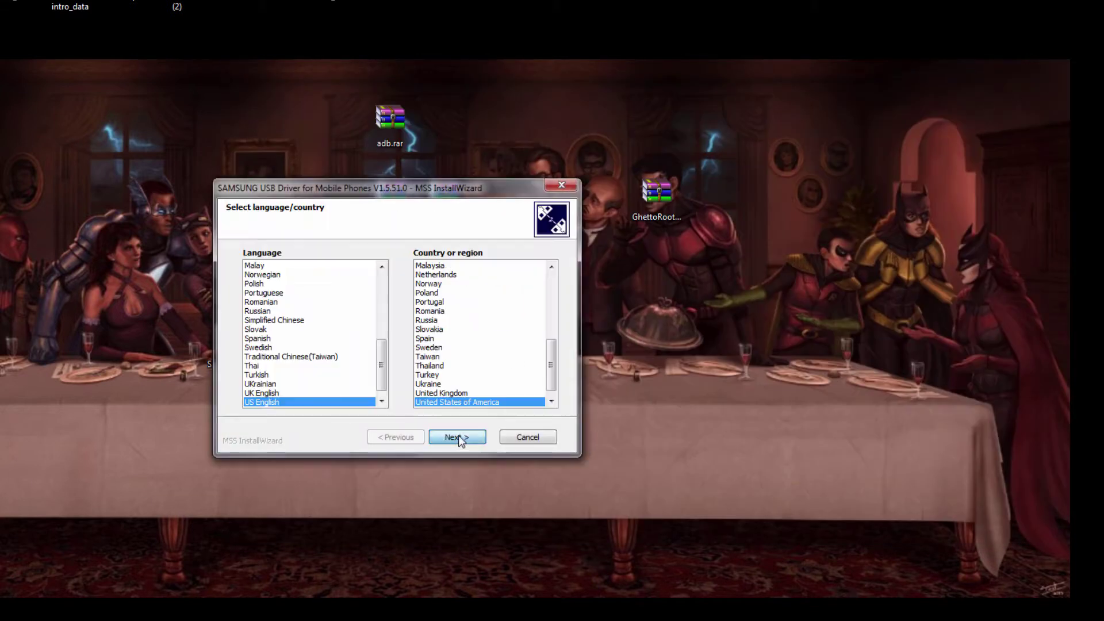
click(459, 438)
click(458, 439)
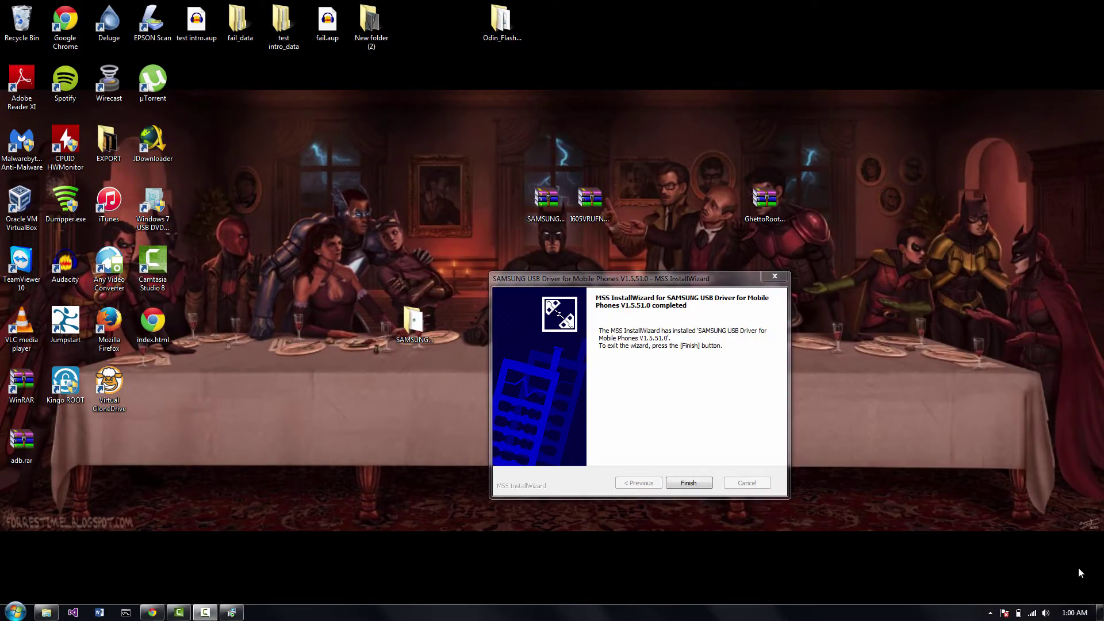
Close the finished installer, move adb.rar to mid-desktop and open it to the adb folder.
click(682, 486)
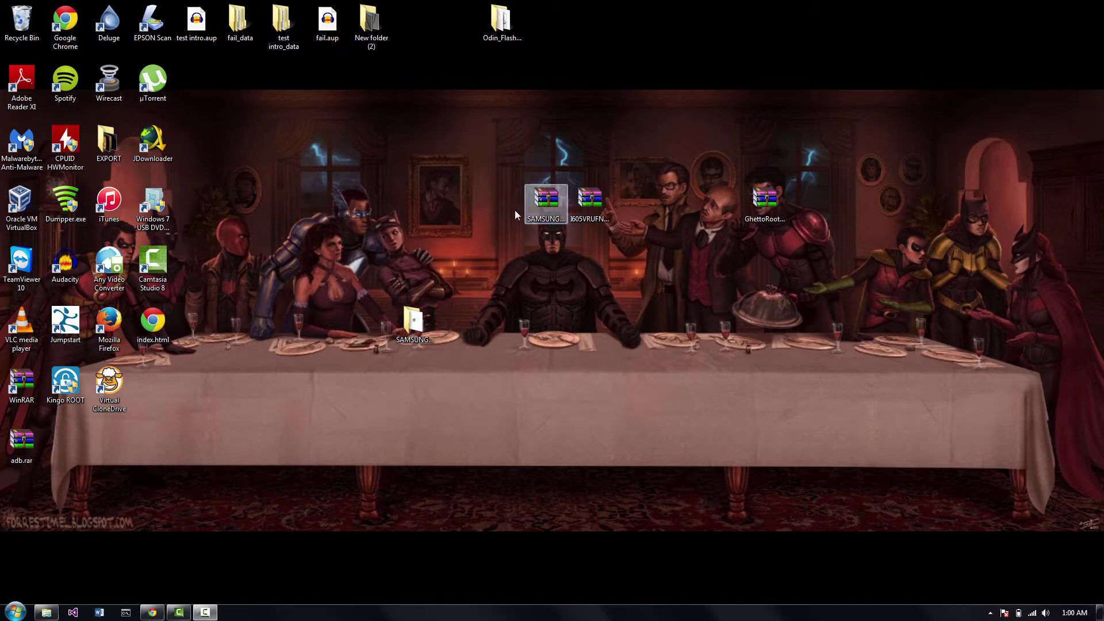
right_click(21, 453)
key(Escape)
drag(21, 453, 536, 398)
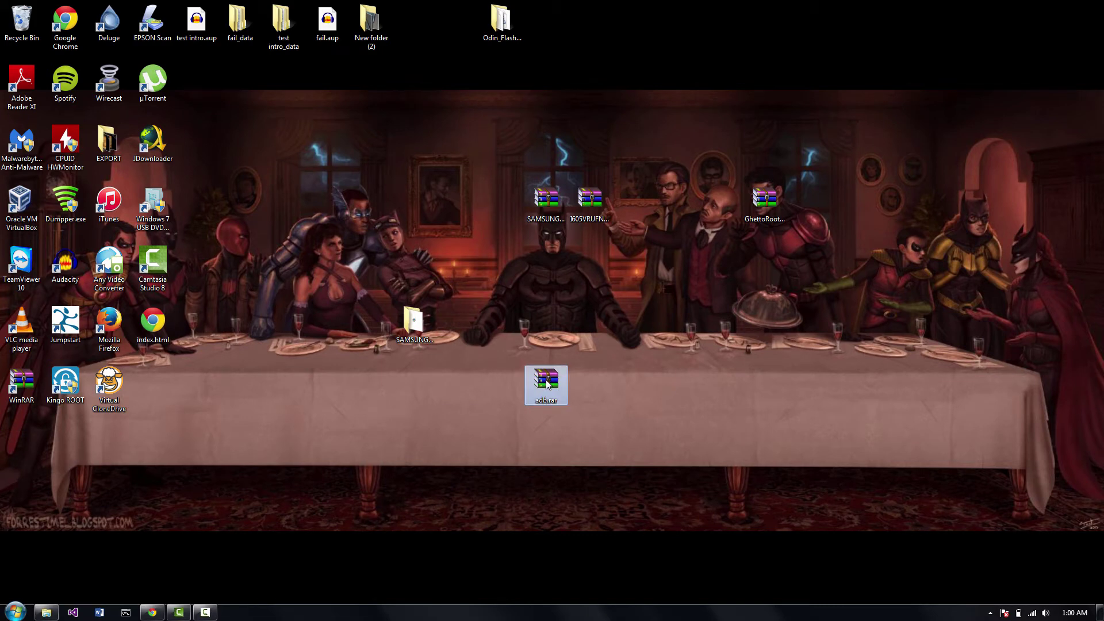
double_click(546, 382)
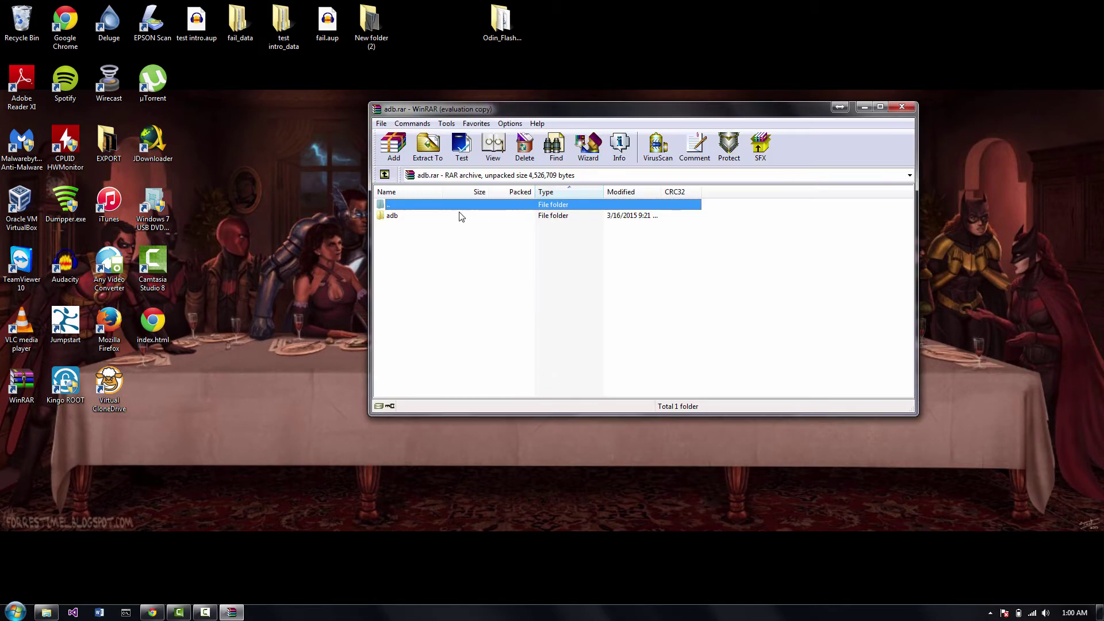
click(392, 217)
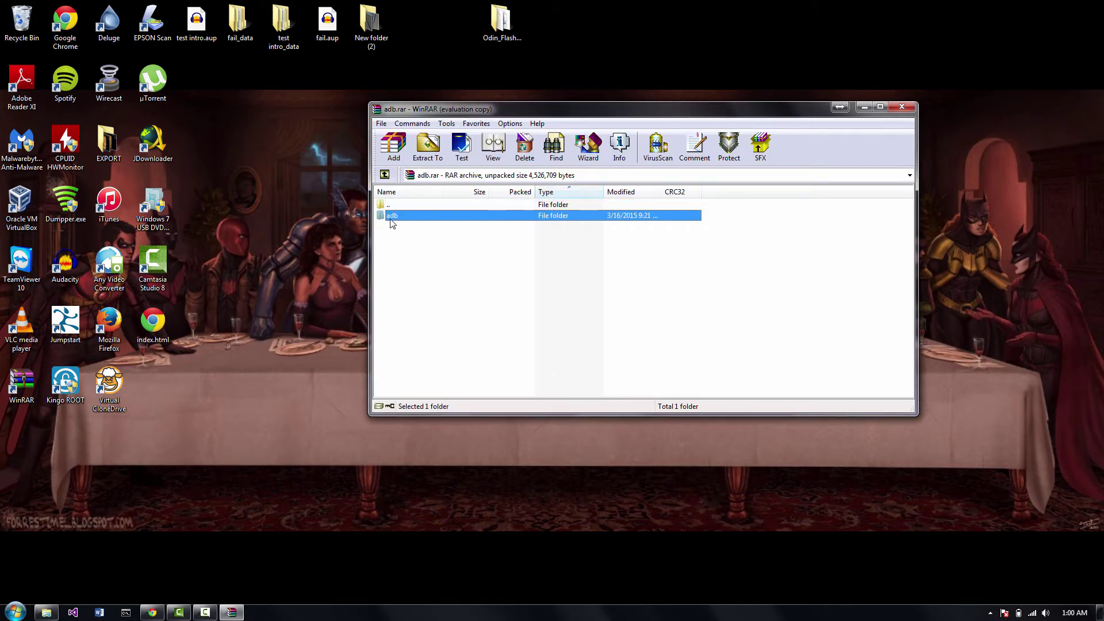
Open the Computer drives window and position it beside the WinRAR archive.
click(3, 609)
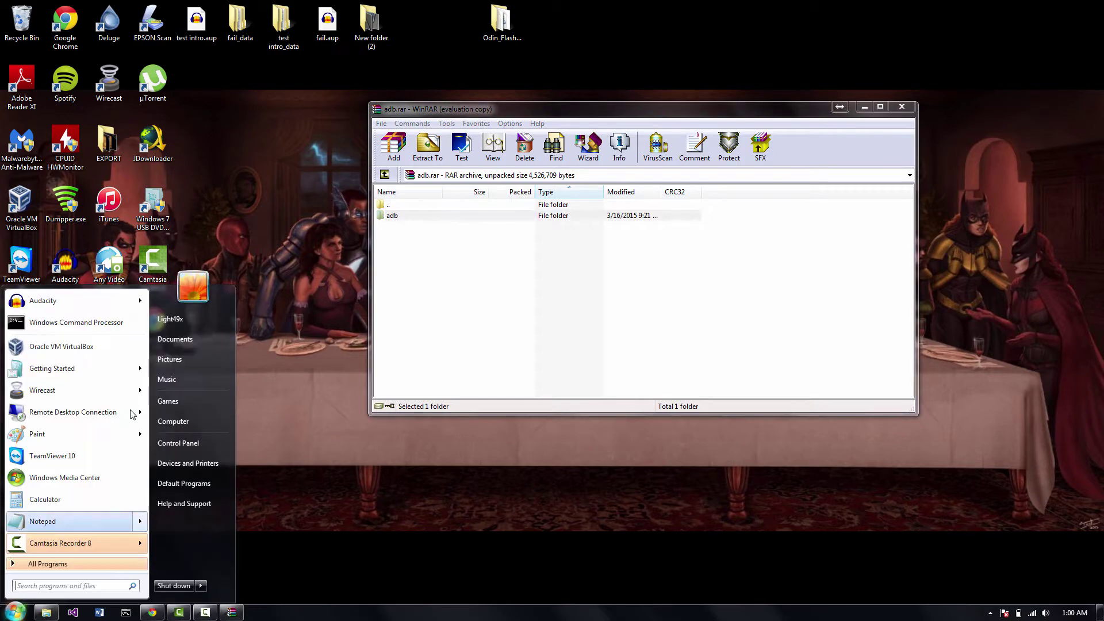
click(184, 423)
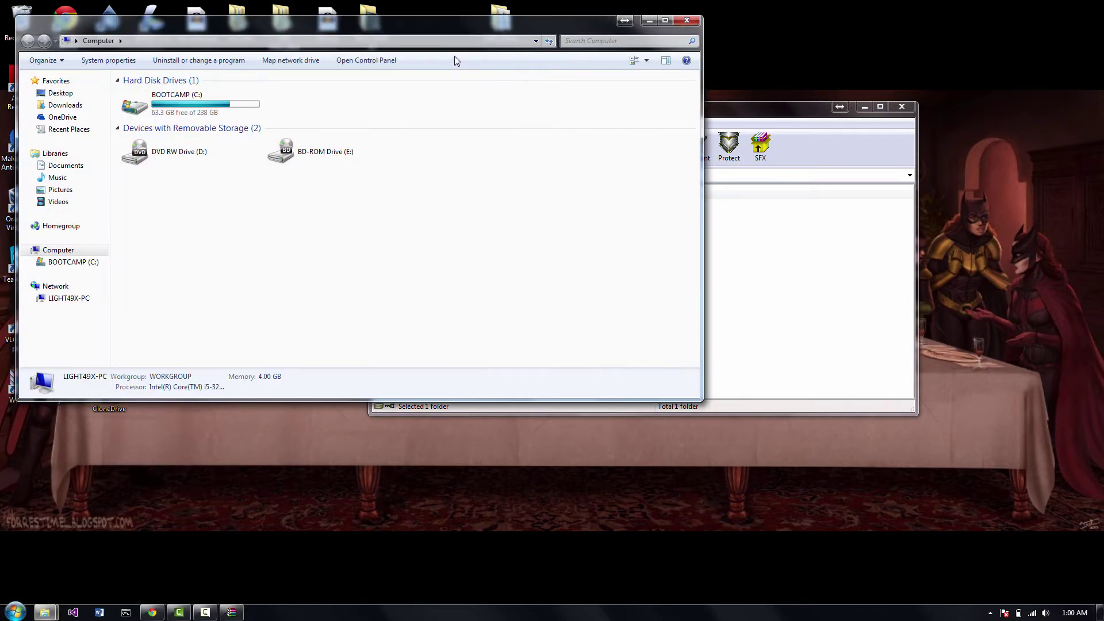
right_click(404, 20)
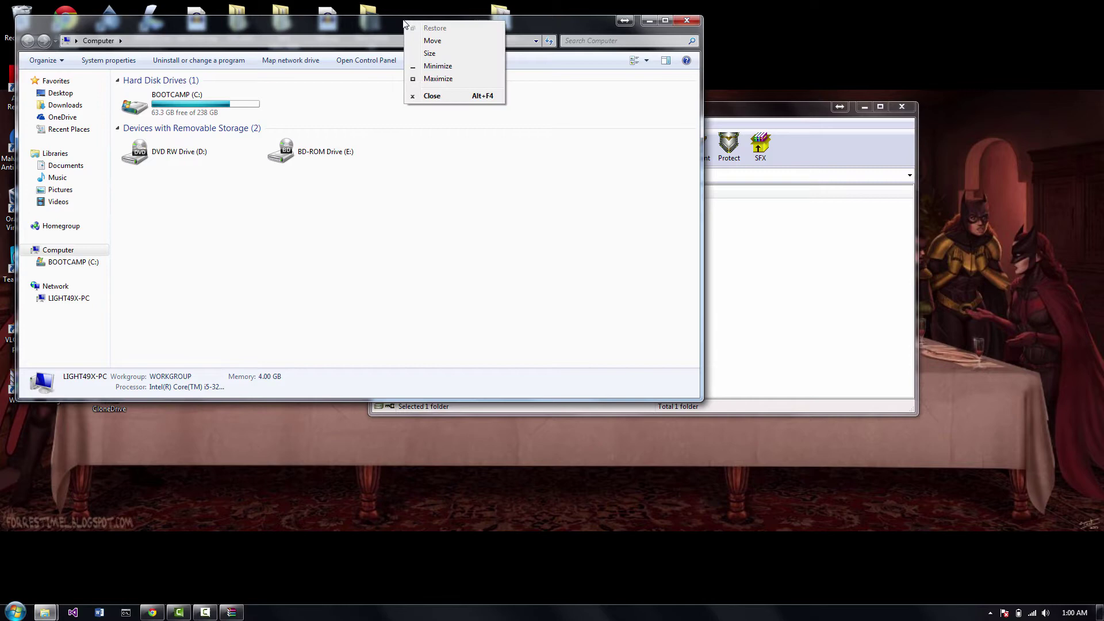
drag(390, 19, 473, 76)
drag(605, 148, 1048, 225)
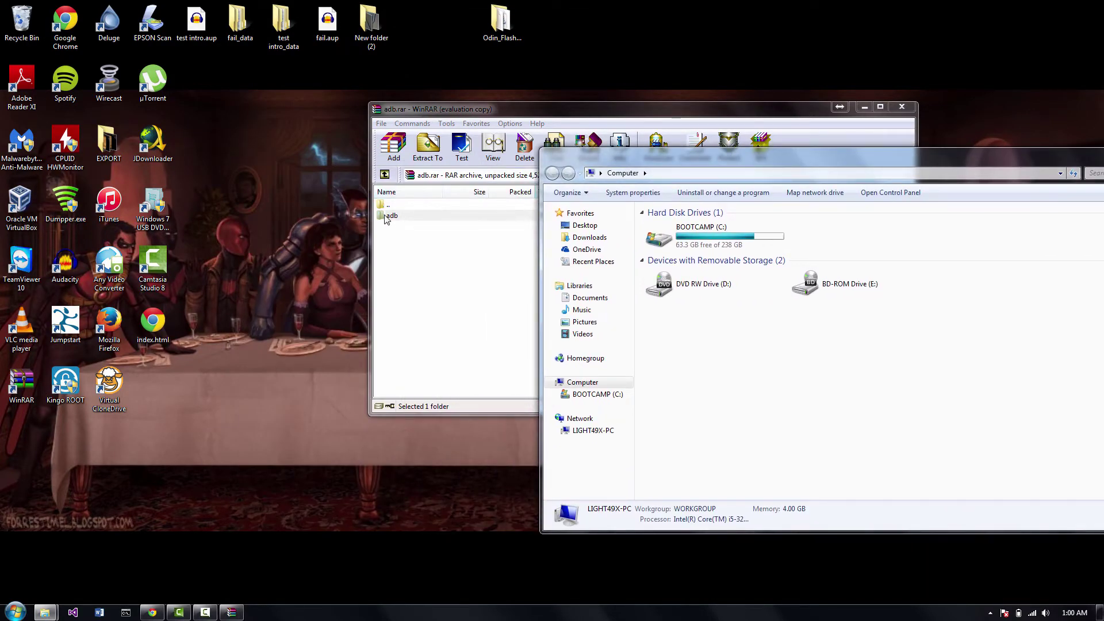
Extract the adb folder from adb.rar into the BOOTCAMP (C:) drive.
drag(386, 218, 996, 276)
click(964, 276)
double_click(756, 238)
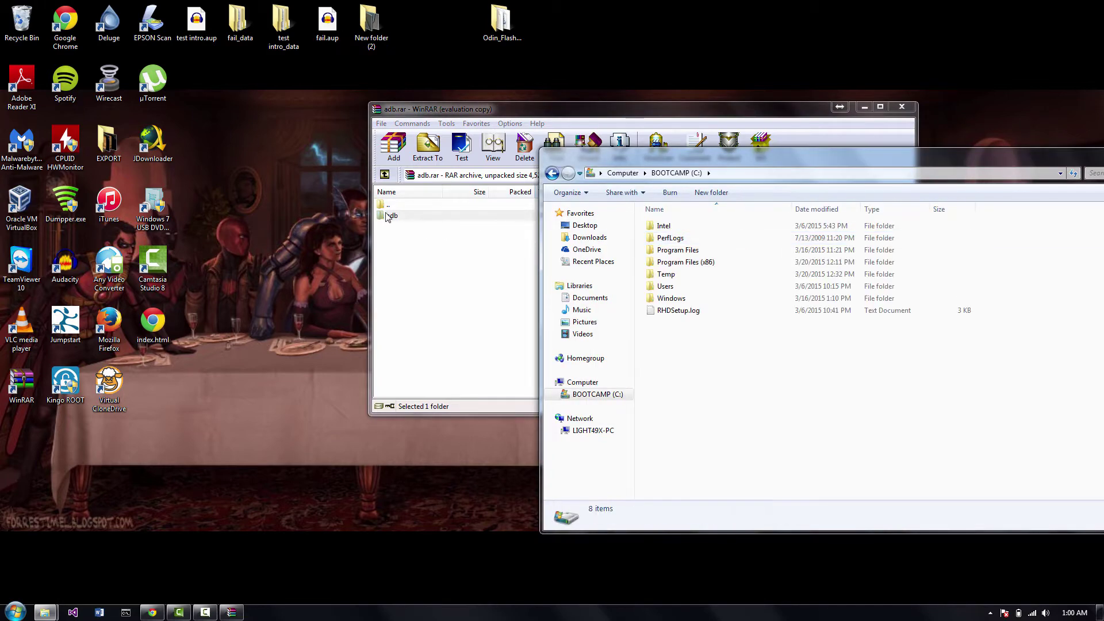
drag(387, 217, 725, 468)
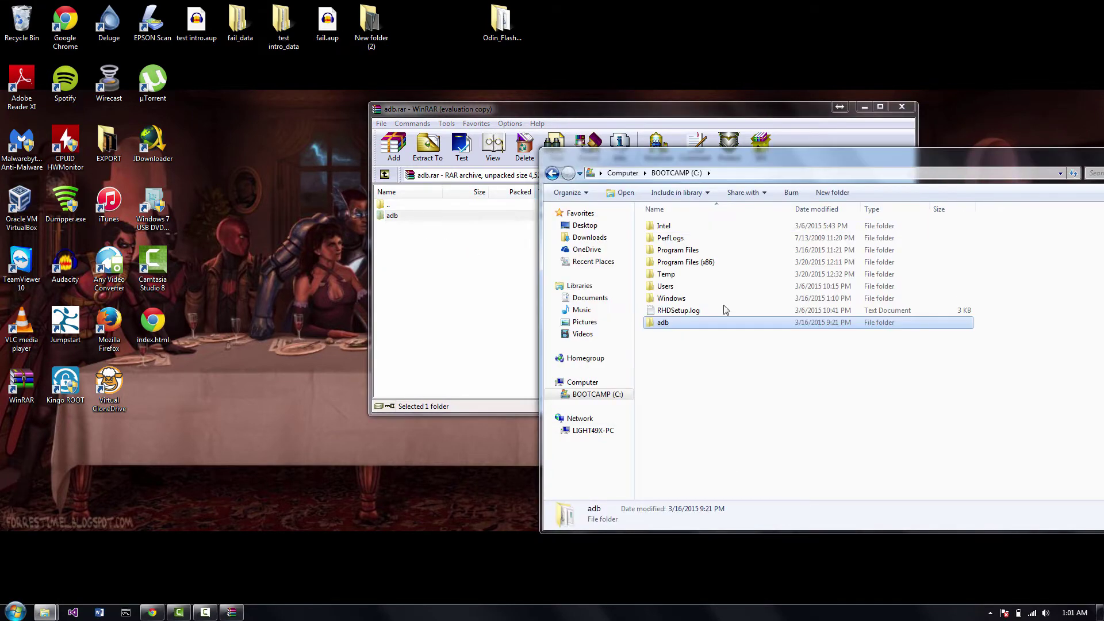
Close the C: drive window, inspect the archived adb folder, and close WinRAR.
drag(1049, 159, 863, 160)
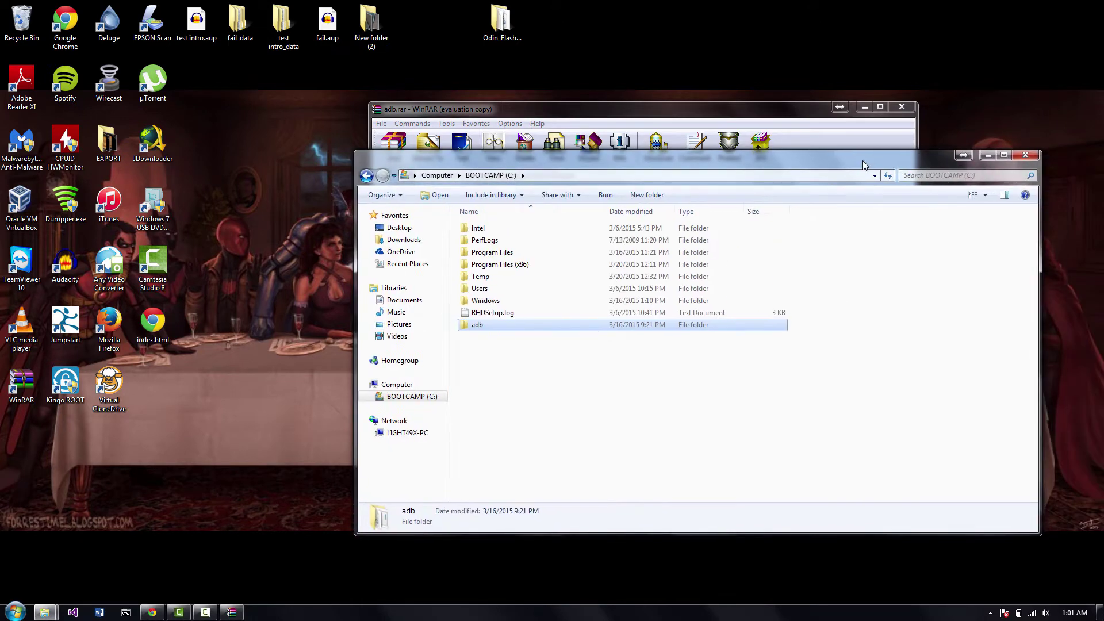
click(1026, 156)
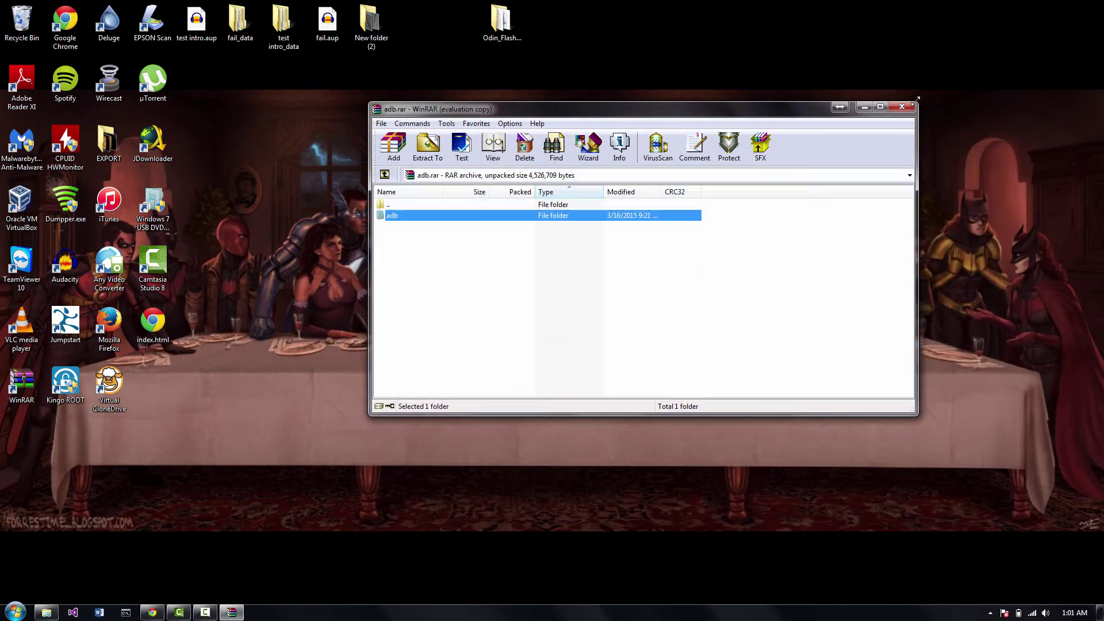
double_click(395, 217)
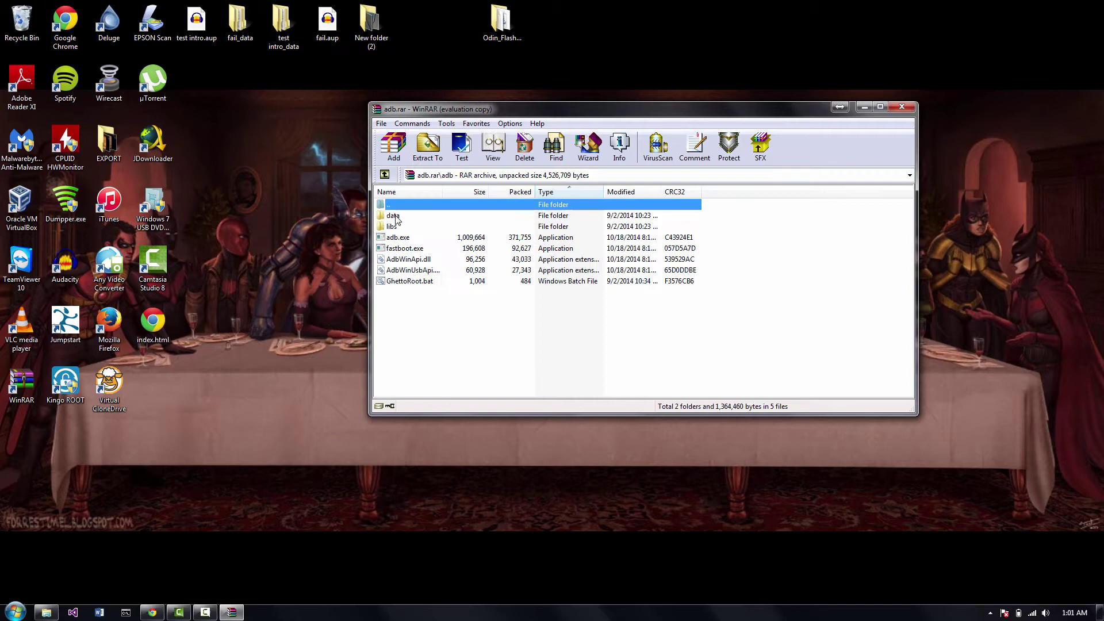
click(902, 107)
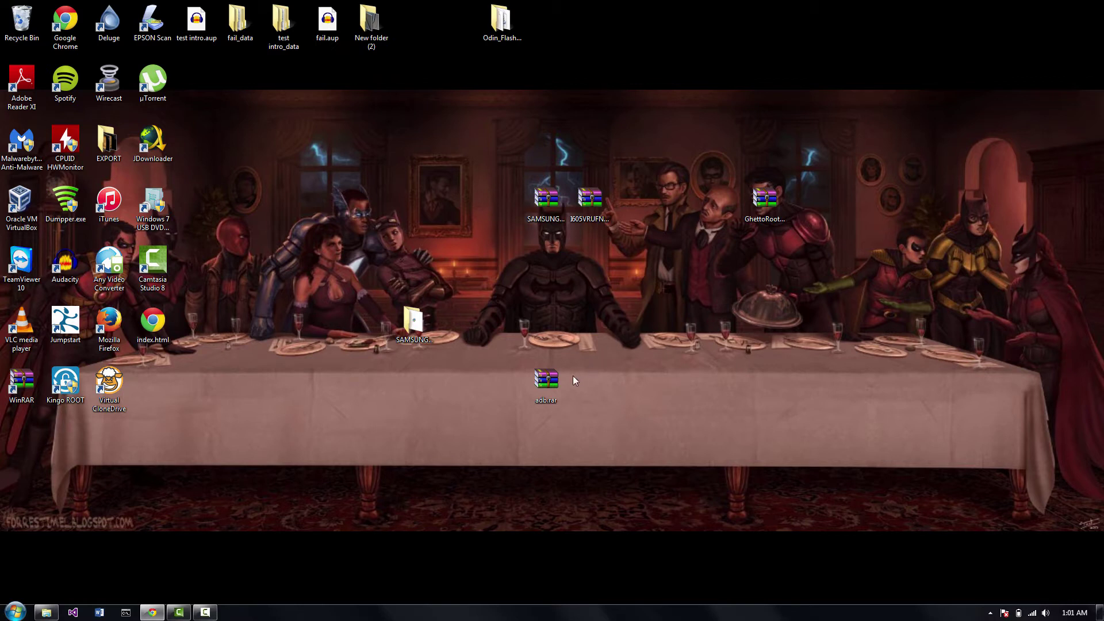
Open the Odin_Flasher_v3.09 folder and select the 1.75 GB firmware MD5 file.
click(592, 210)
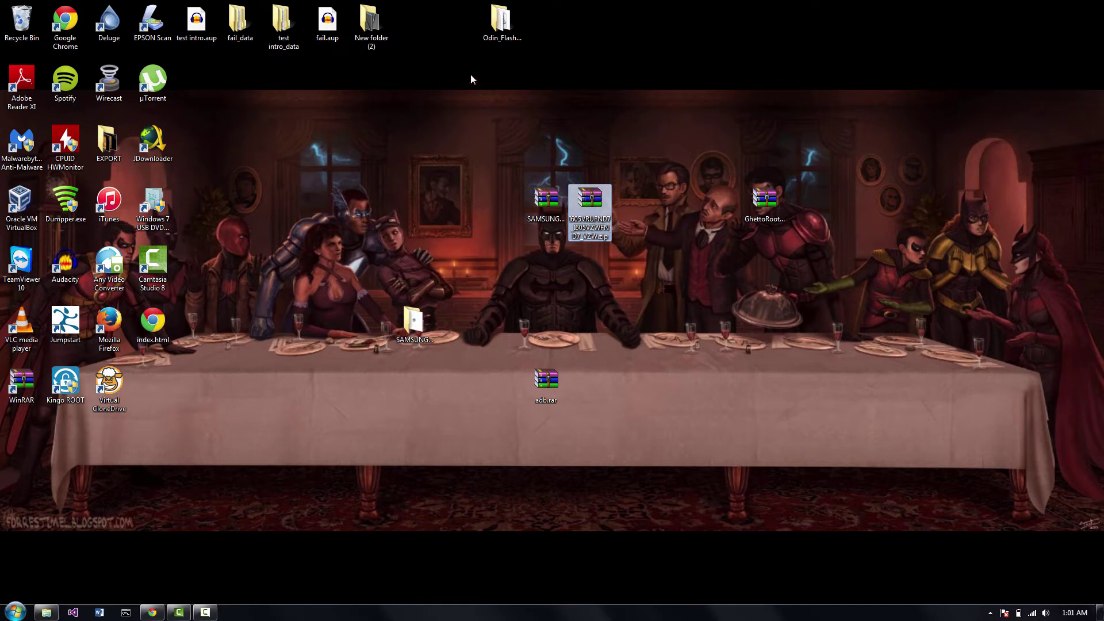
drag(504, 52, 518, 212)
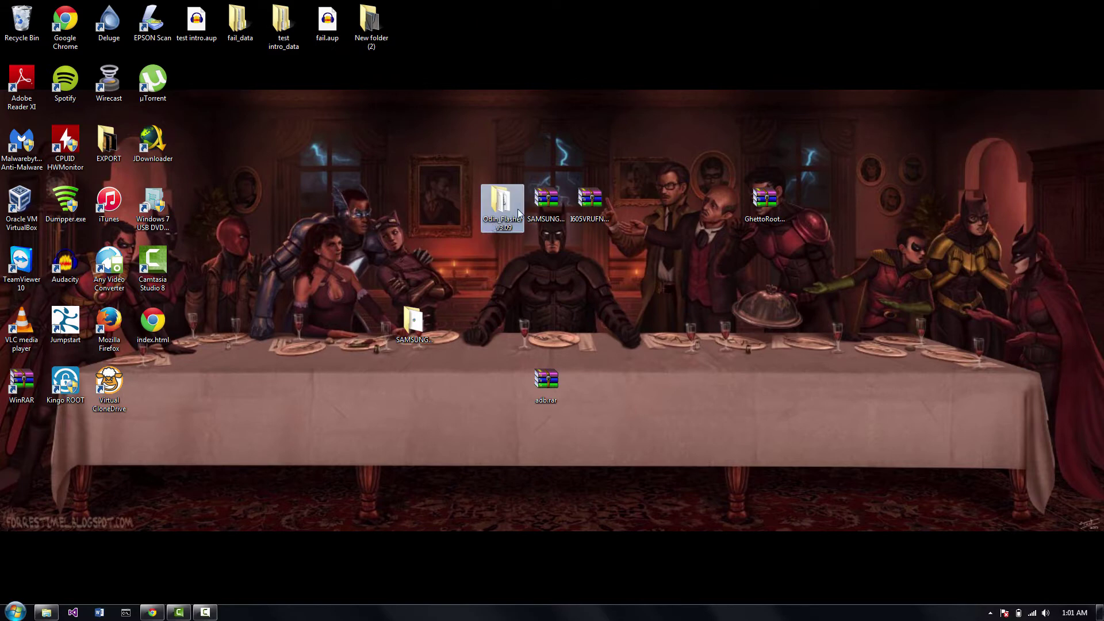
double_click(509, 221)
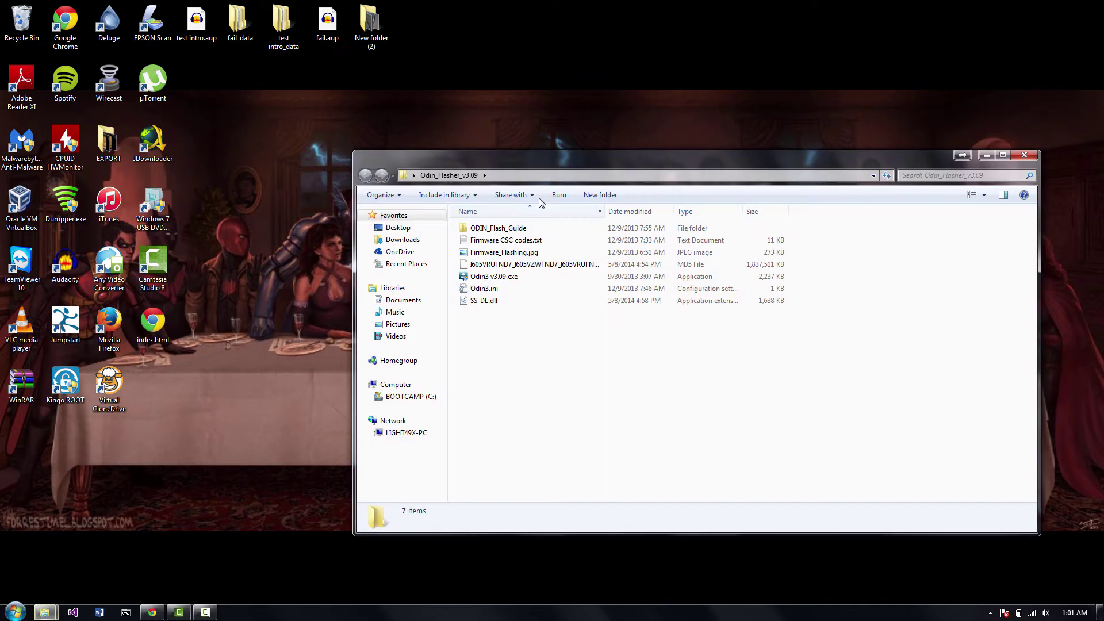
click(508, 267)
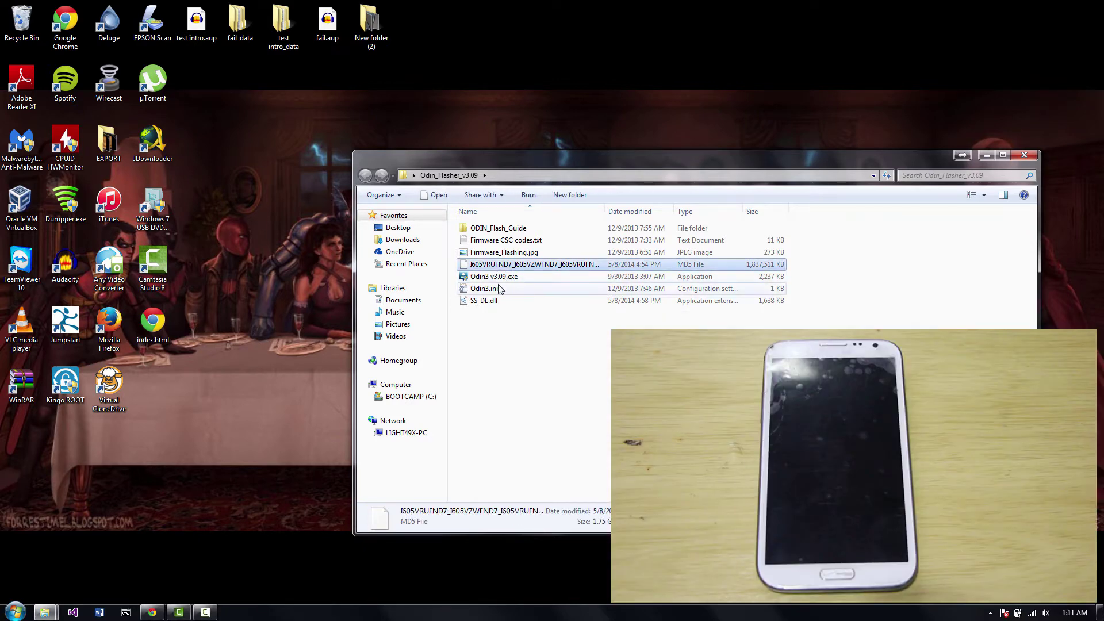
Launch Odin3 v3.09 and load the I605 firmware .md5 file into the AP slot.
right_click(496, 280)
click(523, 286)
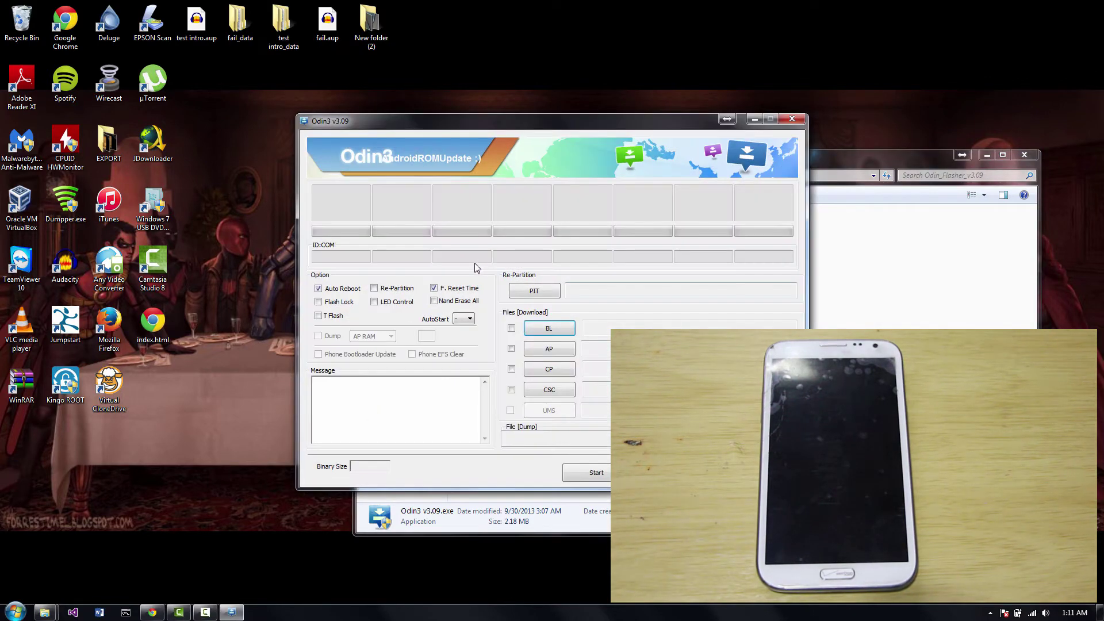
click(554, 350)
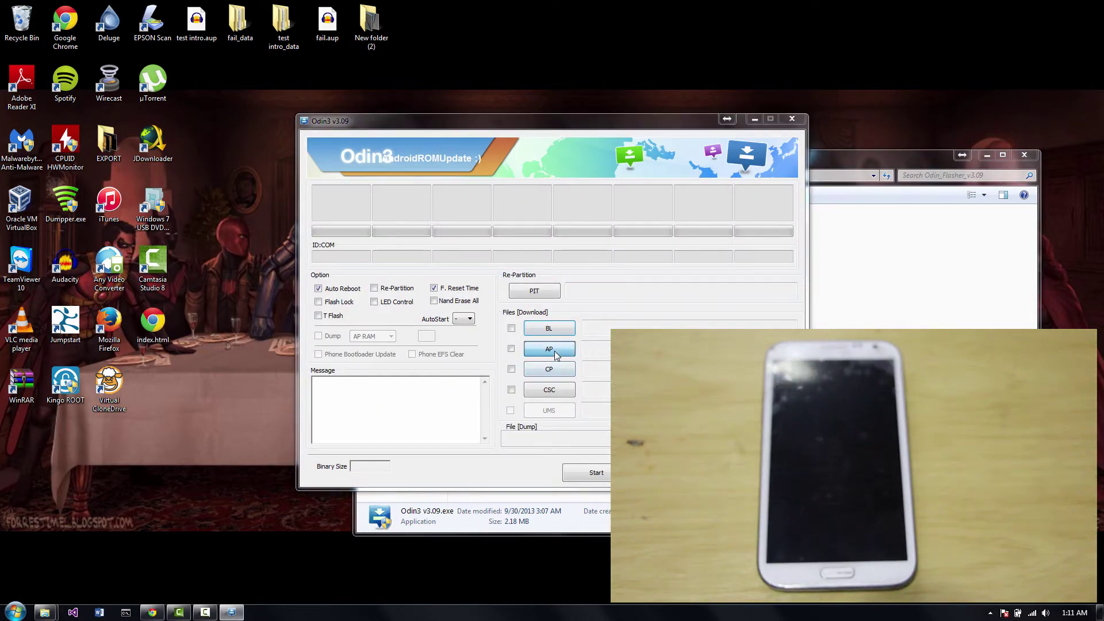
click(441, 222)
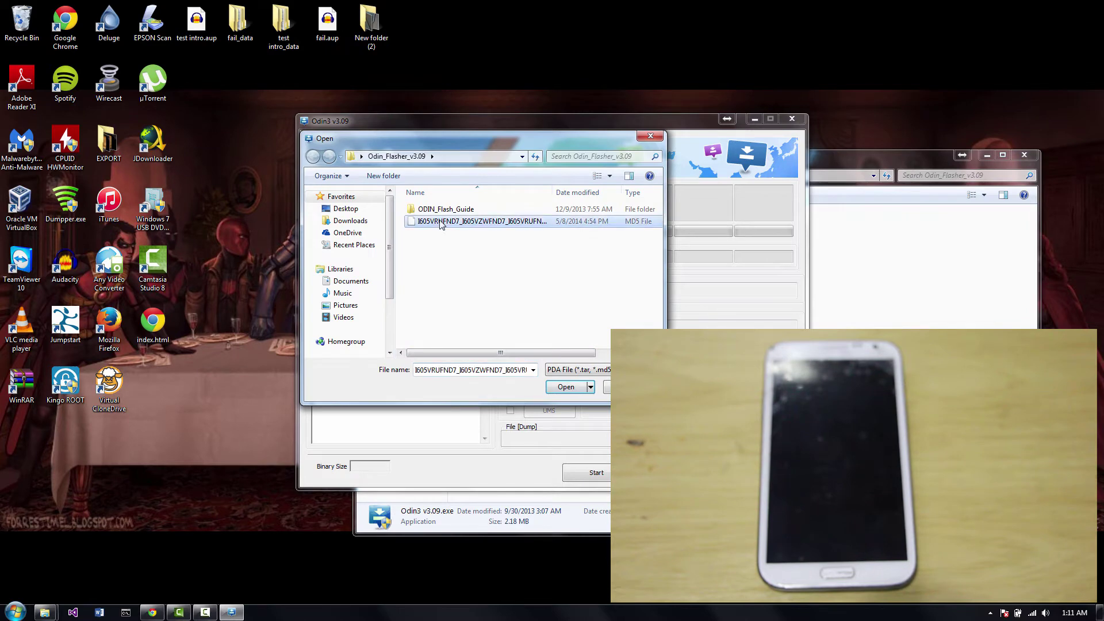
double_click(441, 222)
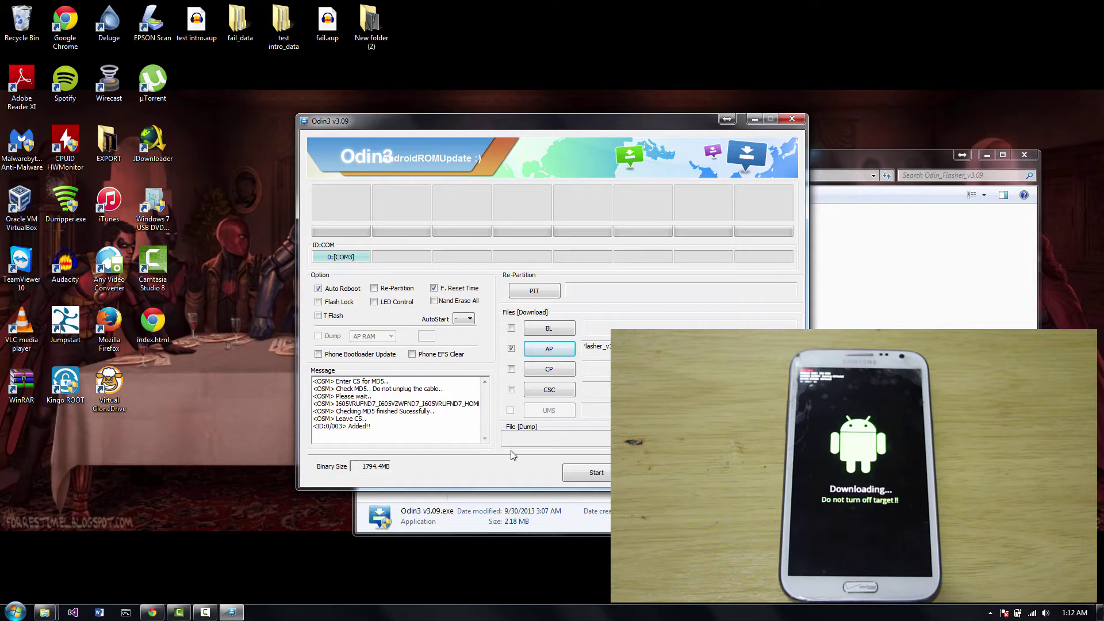
Start flashing the stock firmware in Odin3 and wait for RESET! and RES OK.
click(595, 473)
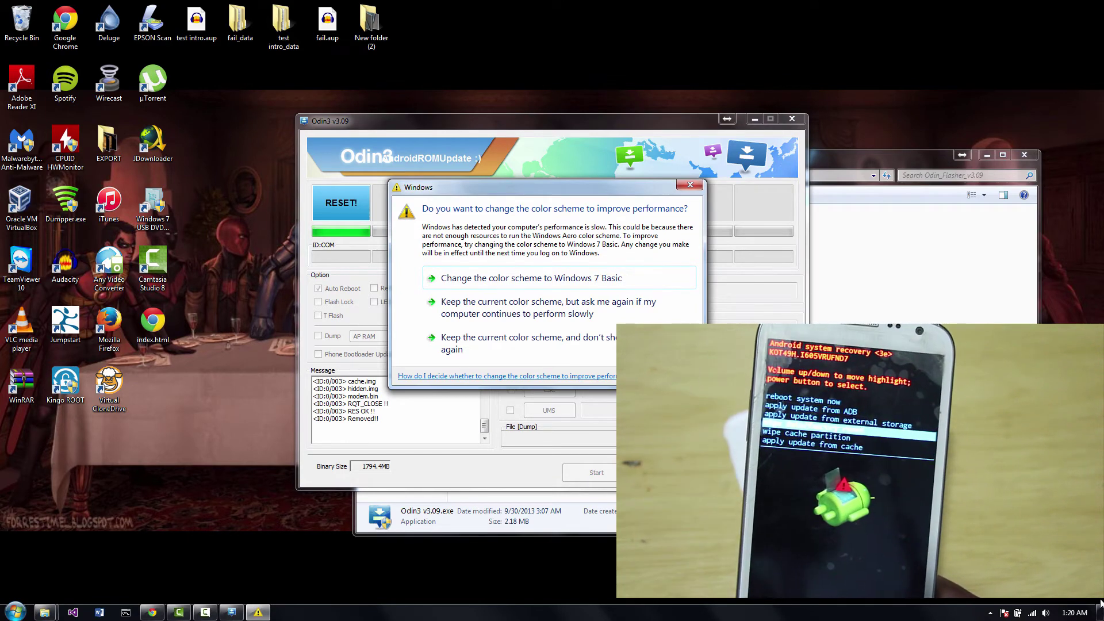
Choose 'Keep the current color scheme, and don't show this message again' in the prompt.
key(Tab)
key(Tab)
key(Return)
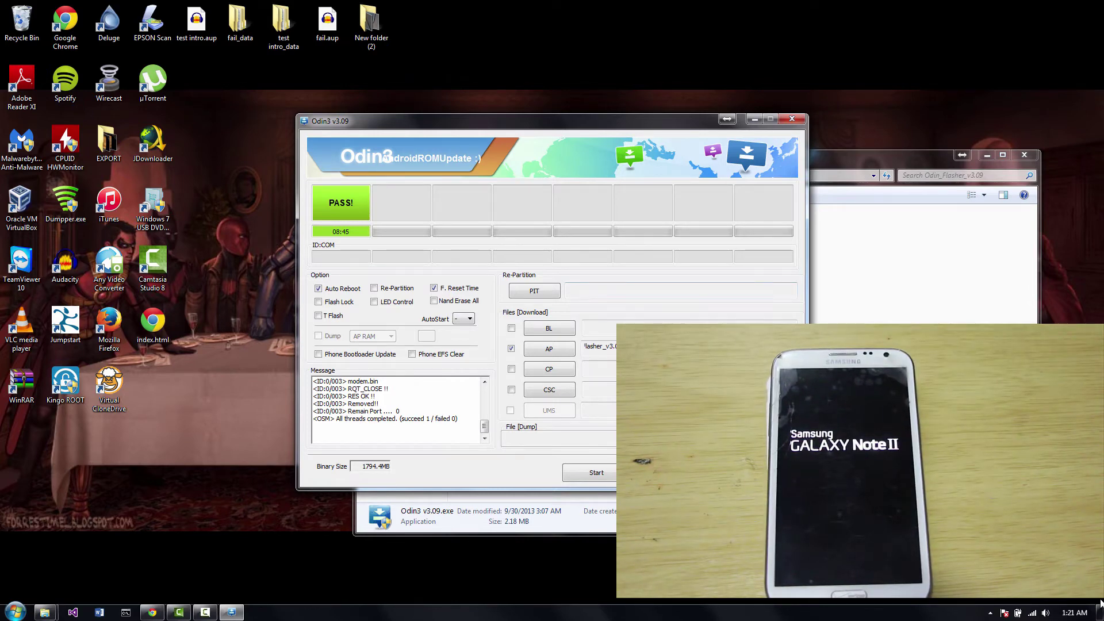
Close Odin3 and the flasher folder, then find Windows Command Processor in the Start menu.
key(alt+F4)
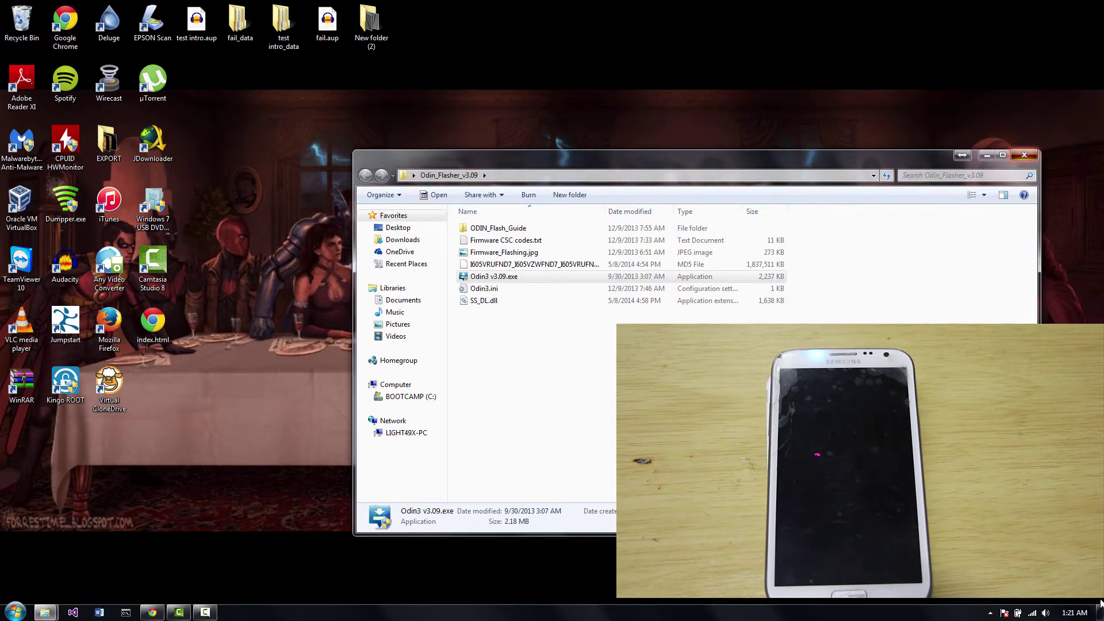
key(alt+F4)
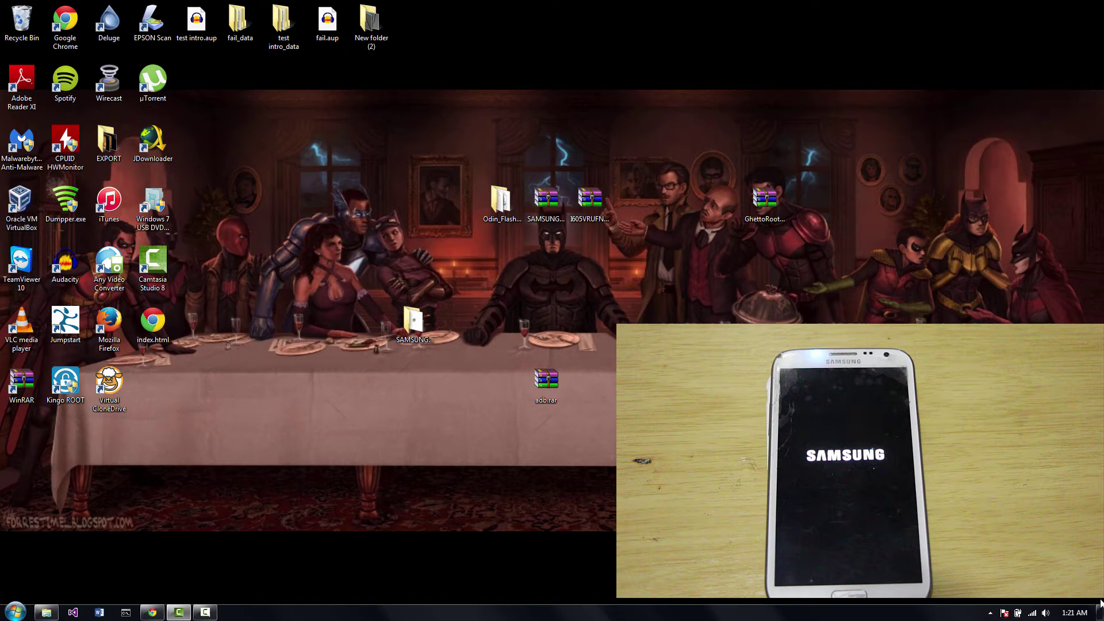
key(super)
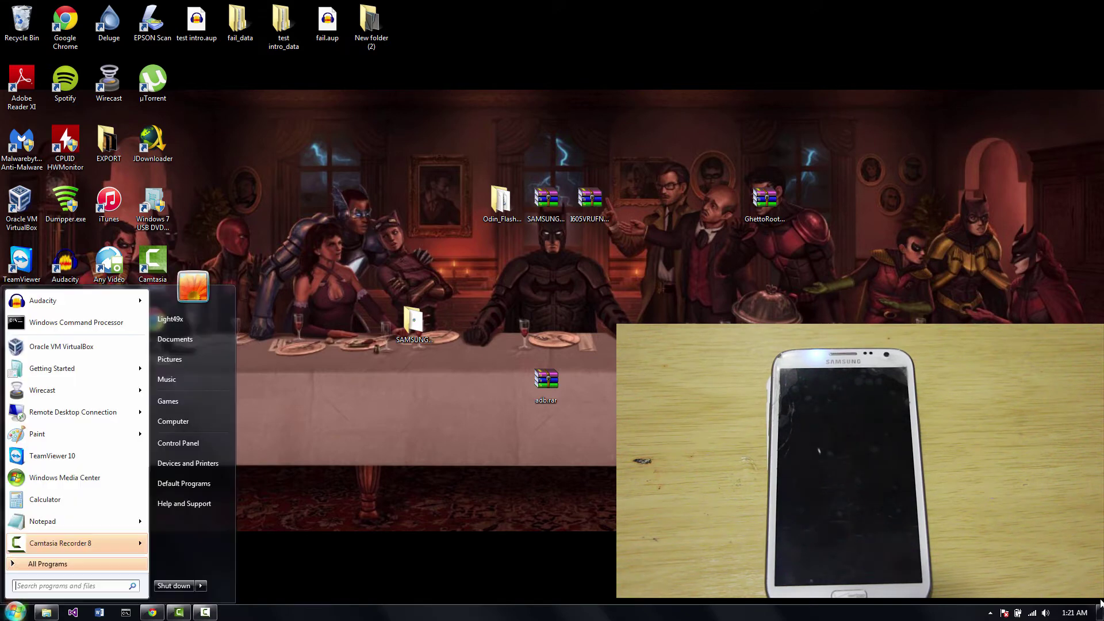
key(Down)
key(Down)
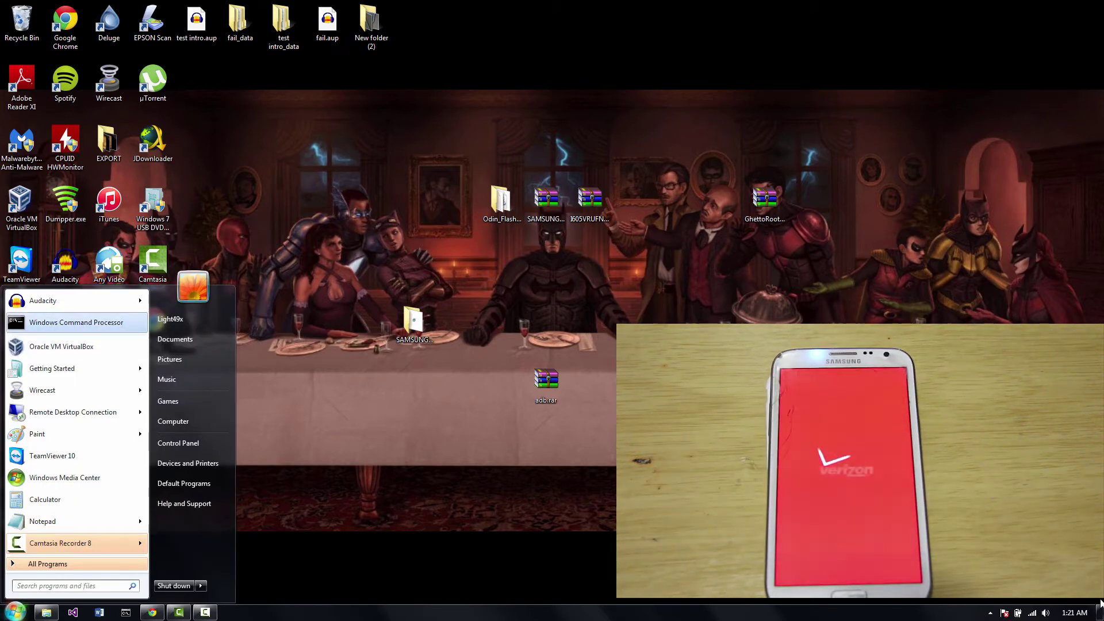
key(Menu)
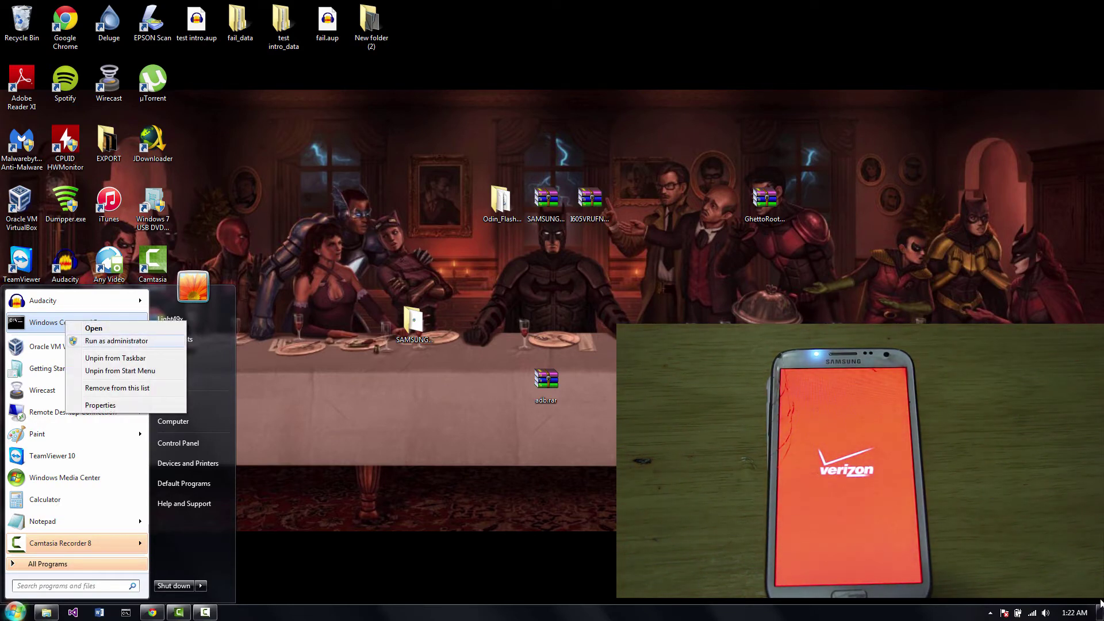
key(Escape)
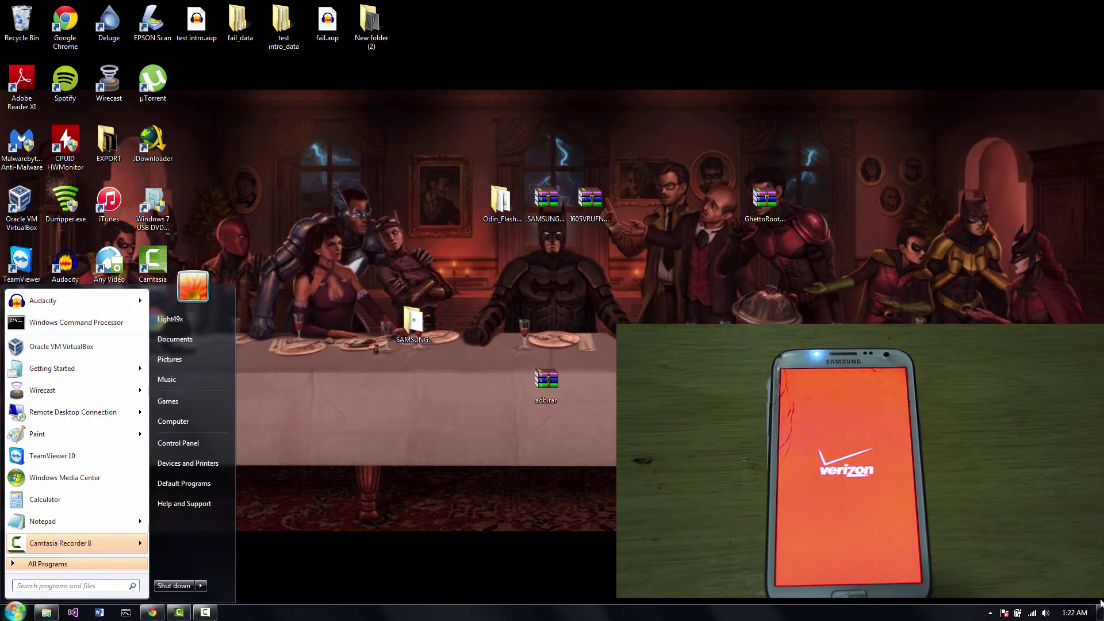
Confirm the admin prompt and go up from system32 to the root of C: with cd..
key(Return)
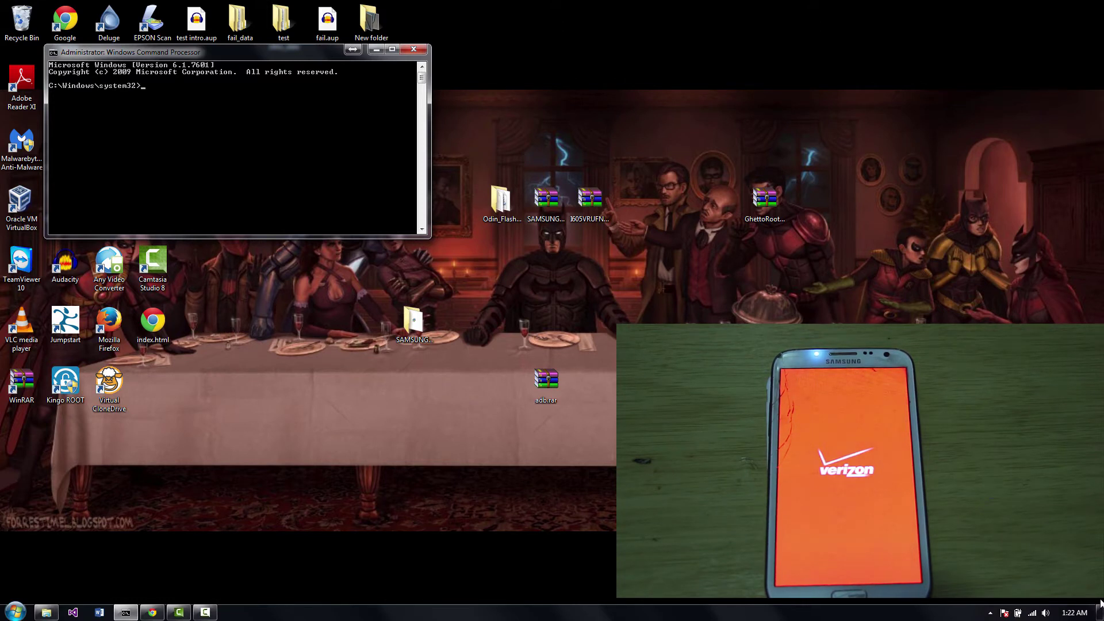
text(cd..)
key(Return)
text(cd..)
key(Return)
Change into C:\adb and list its contents, including GhettoRoot.bat, with dir.
text(cd..)
key(BackSpace)
key(BackSpace)
text(adb)
key(Return)
text(dir)
key(Return)
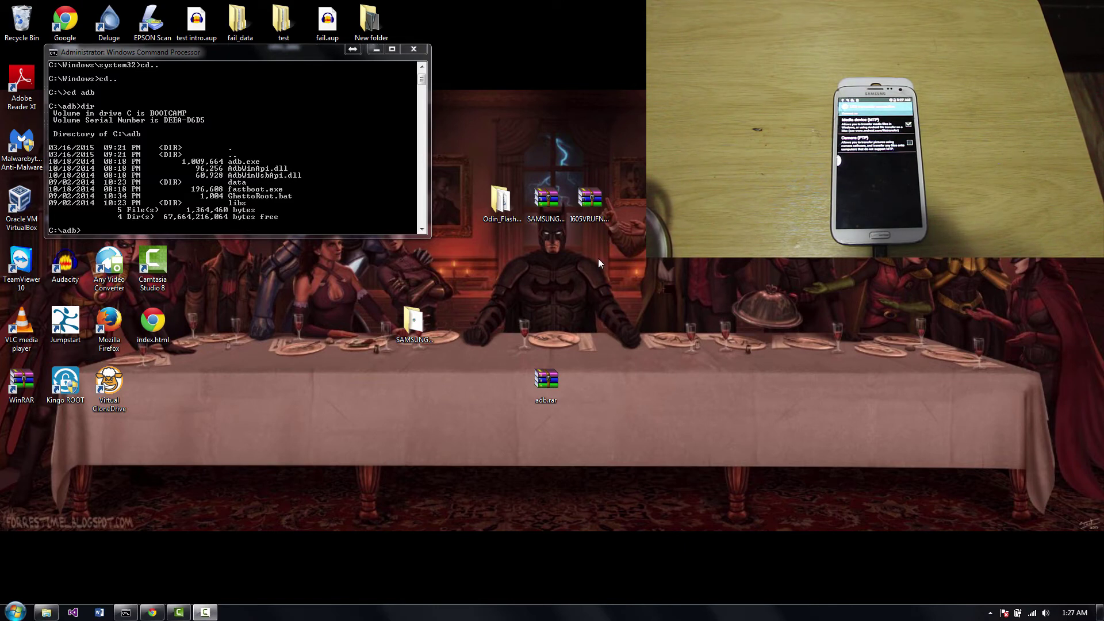
Return to the C:\adb> prompt in Command Prompt and begin typing the ghettoroot command.
click(426, 232)
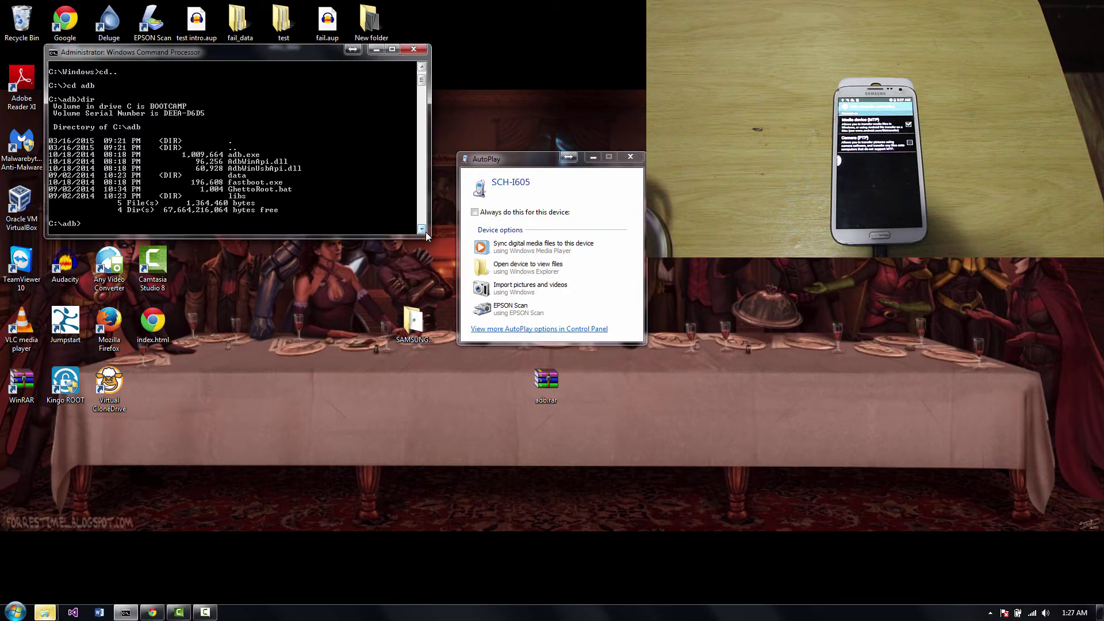
click(426, 232)
click(426, 232)
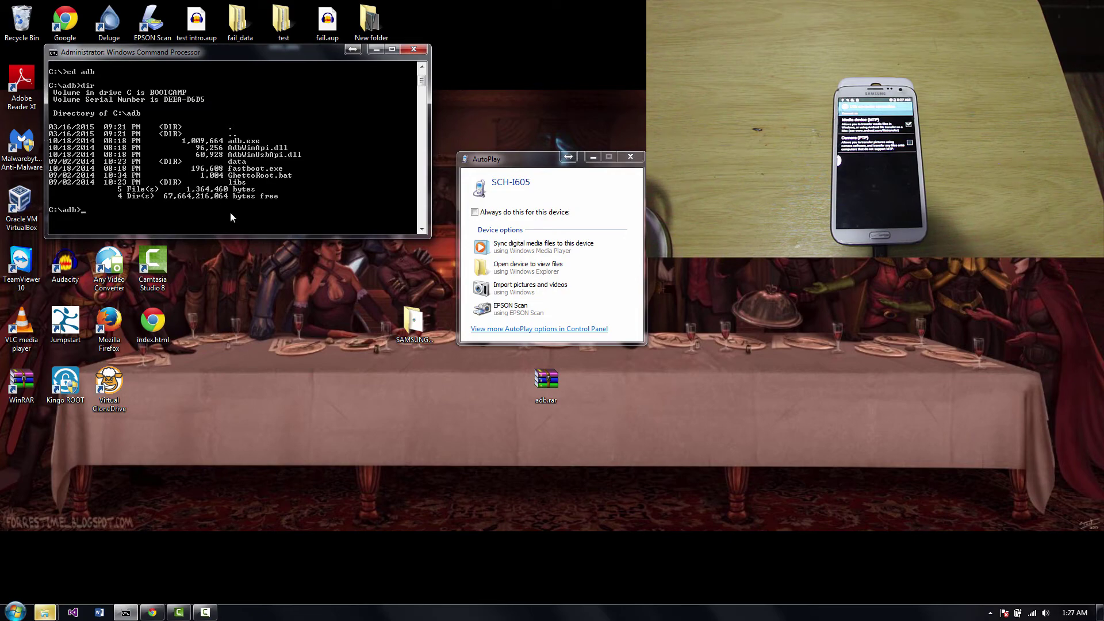
text(ghettoroot)
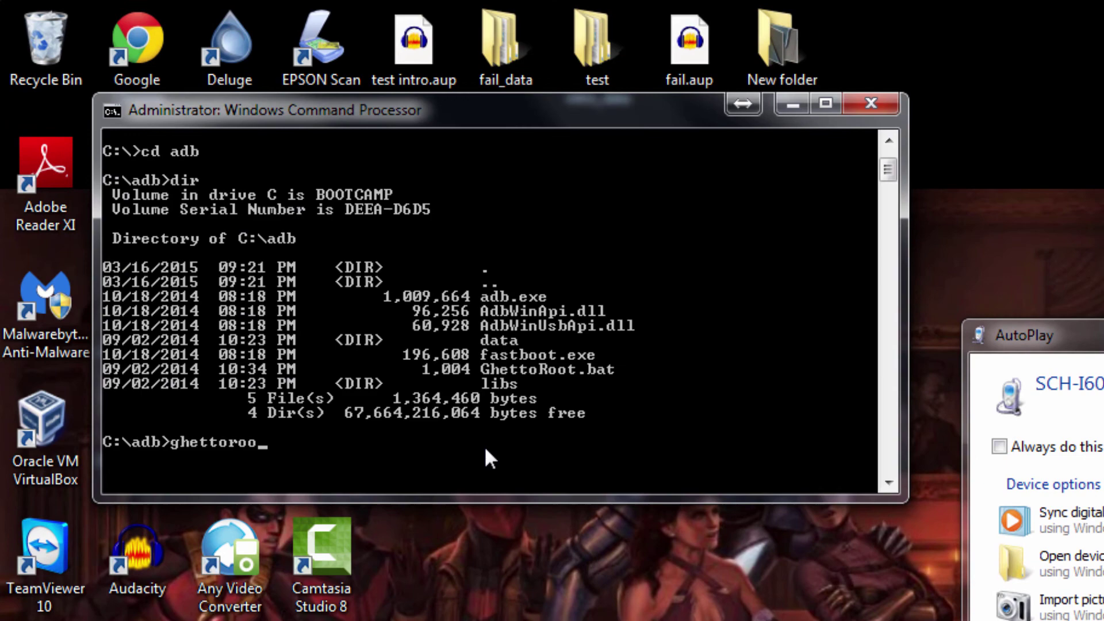
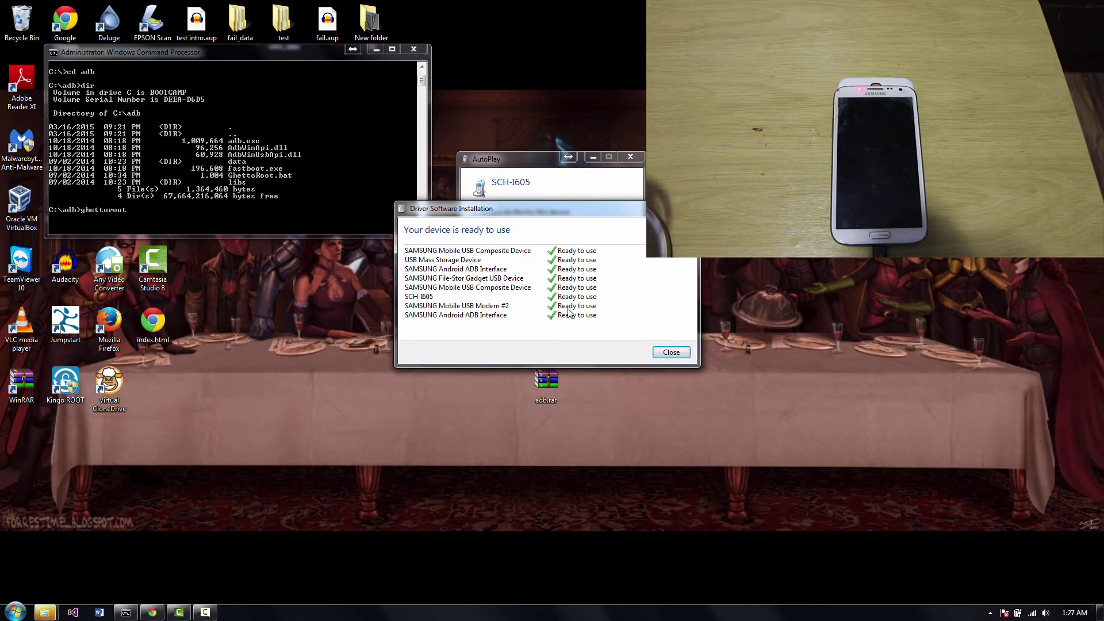
Close the Driver Software Installation notice once the phone's drivers report ready.
click(672, 352)
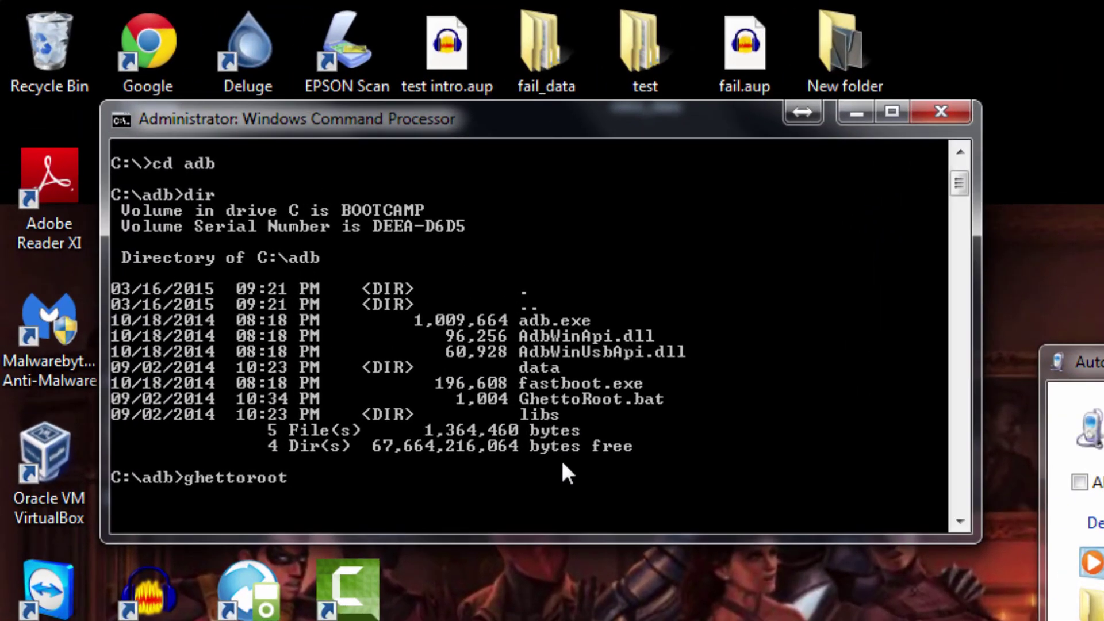
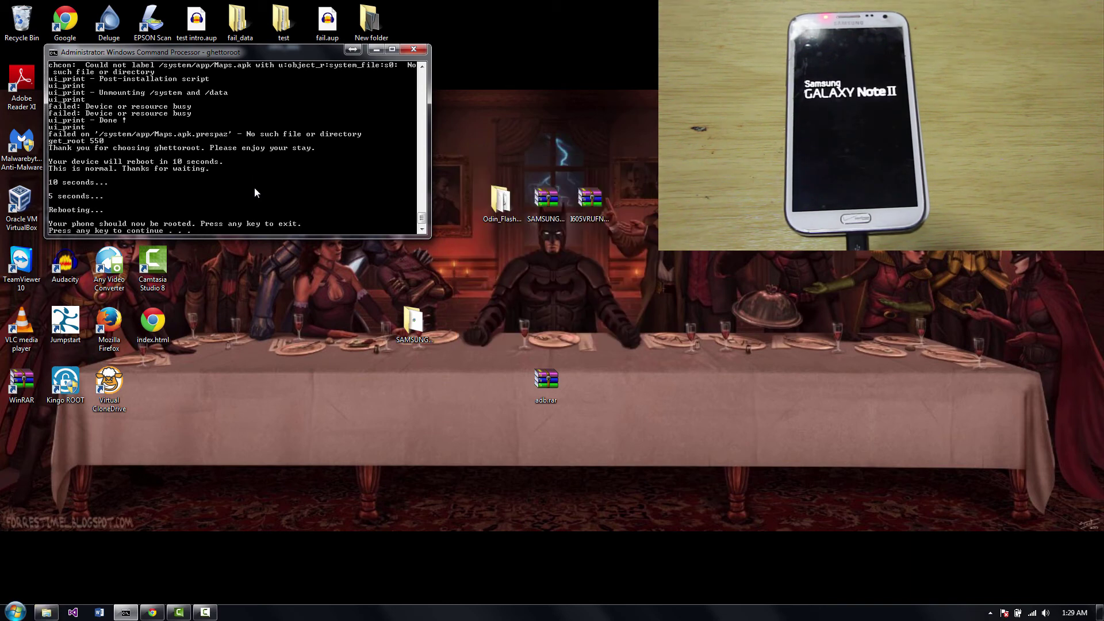
End the ghettoroot script after 'Your phone should now be rooted' to return to C:\adb.
key(Return)
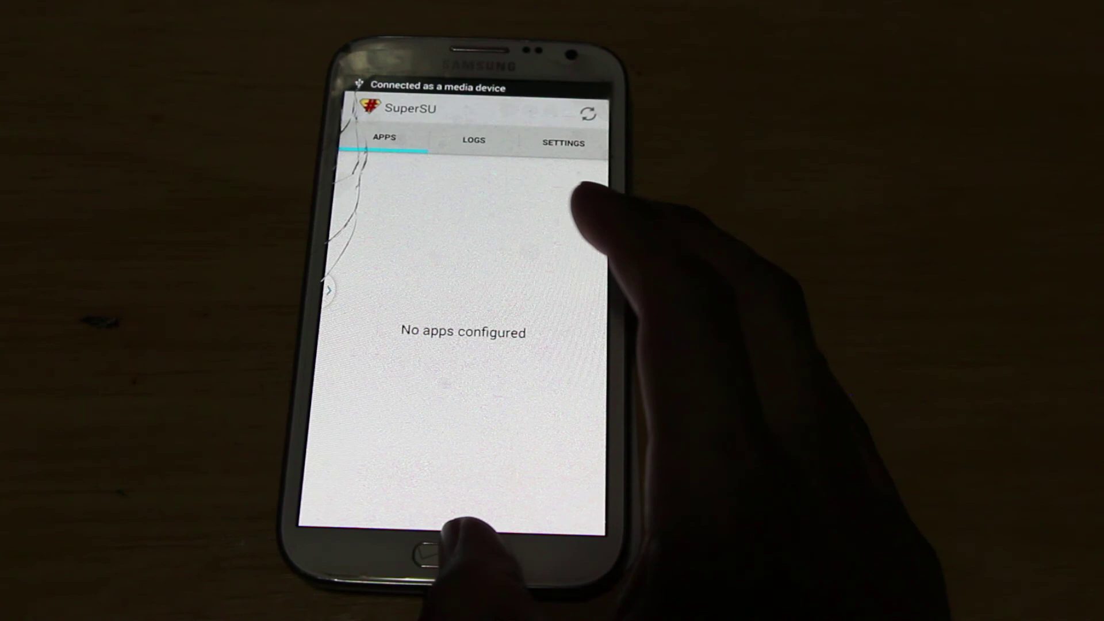
Leave SuperSU for the Galaxy Note II's empty home screen page.
click(429, 546)
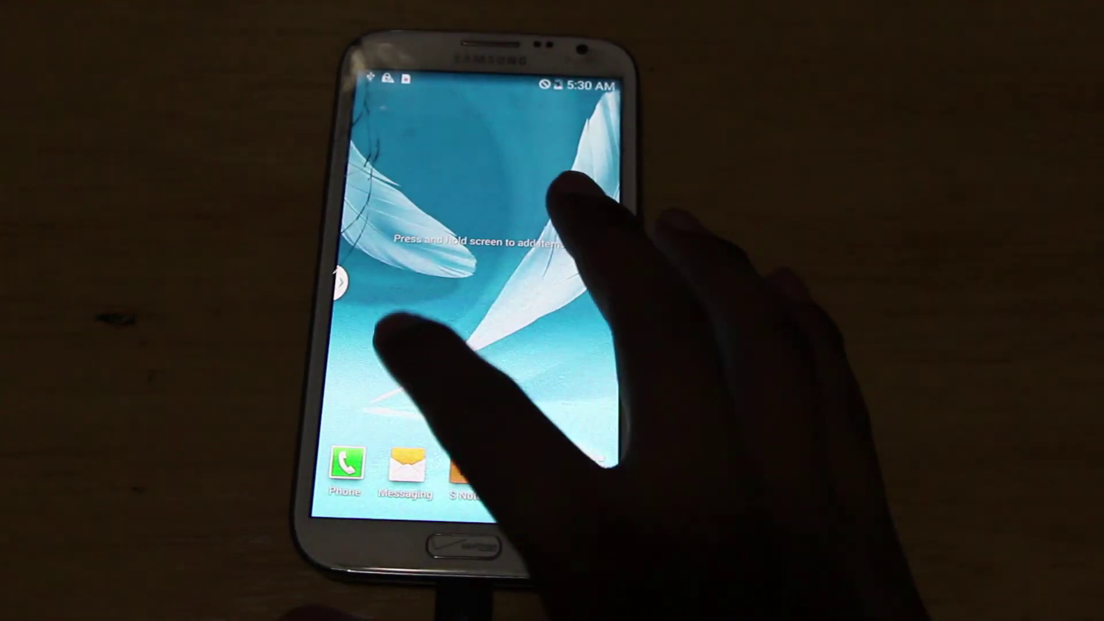
drag(402, 346, 553, 345)
drag(575, 288, 425, 288)
Browse the Apps drawer pages to find the SuperSU icon among installed apps.
click(561, 471)
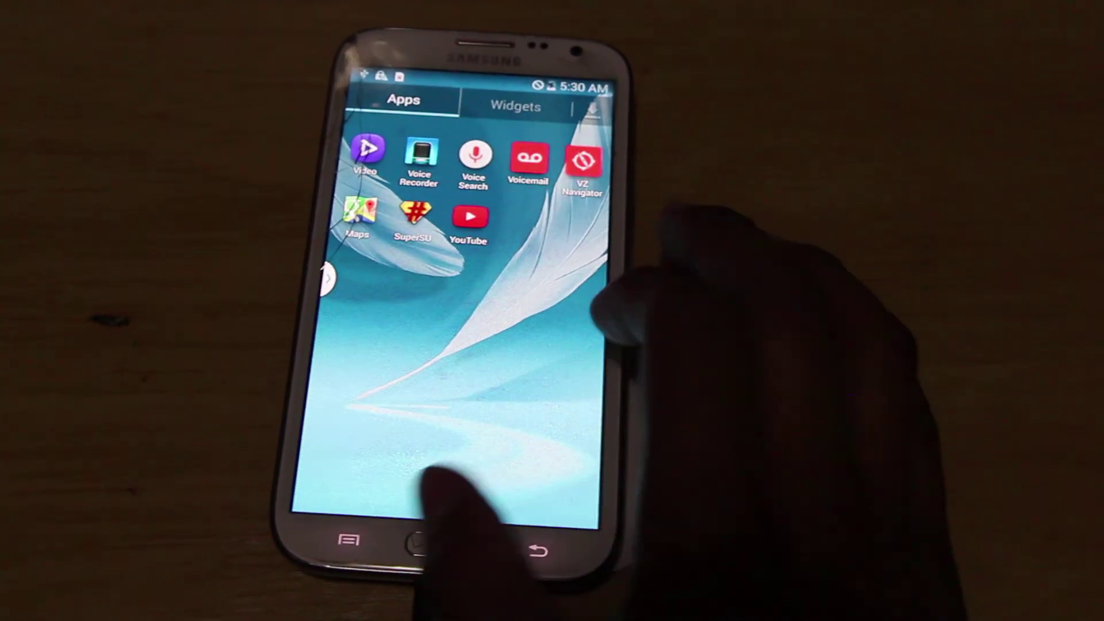
drag(460, 259, 593, 276)
drag(460, 287, 460, 322)
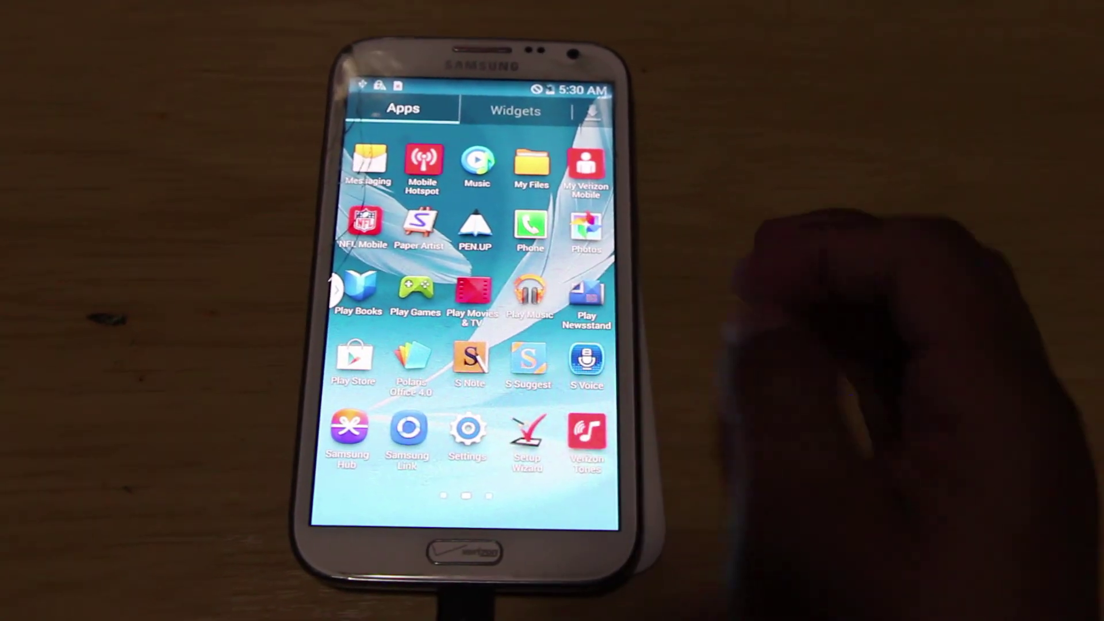
drag(593, 231, 481, 236)
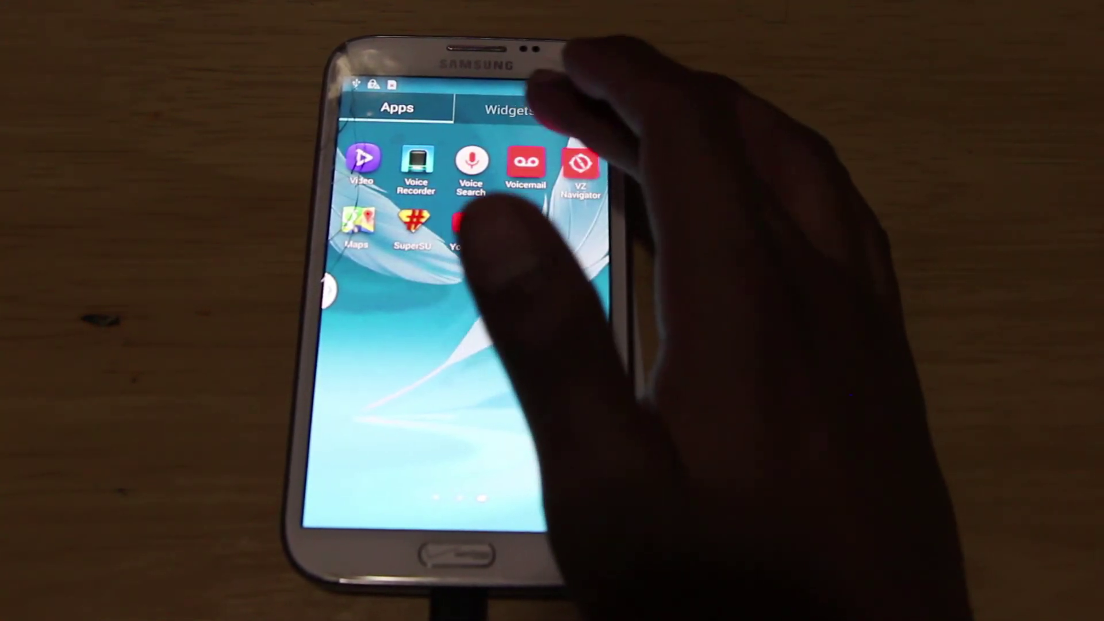
scroll(460, 304, left, 1)
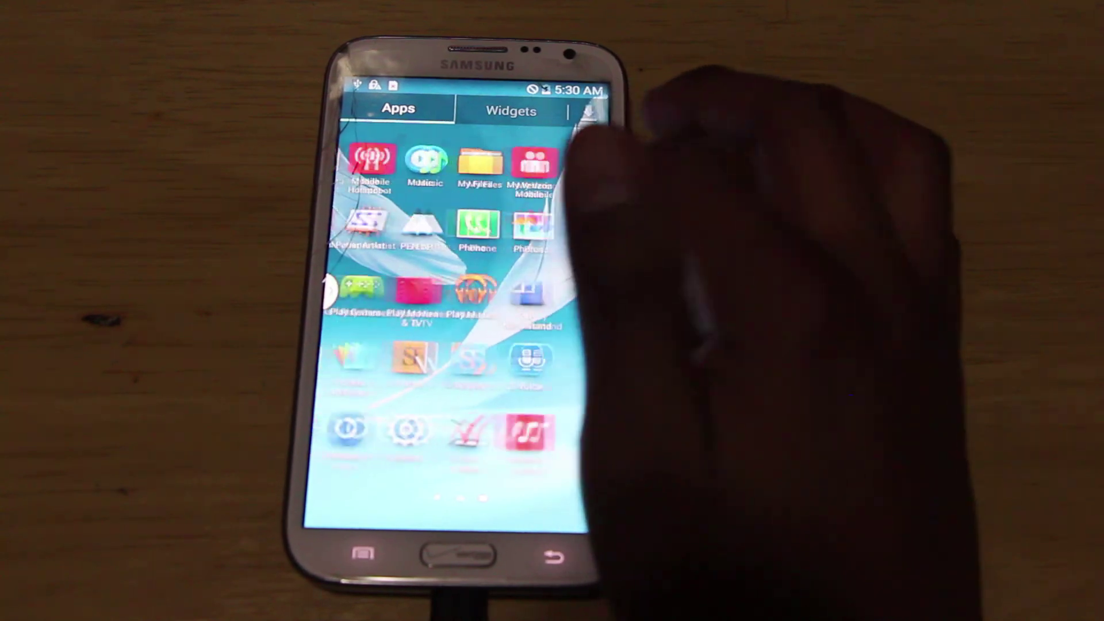
scroll(460, 304, right, 1)
scroll(454, 304, left, 2)
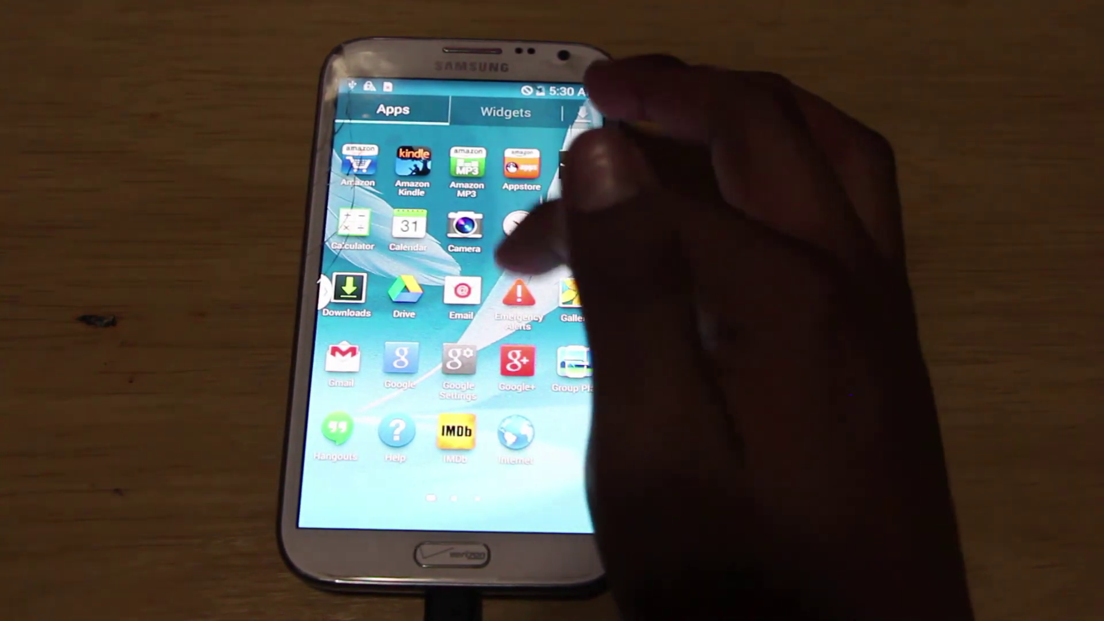
scroll(449, 300, right, 1)
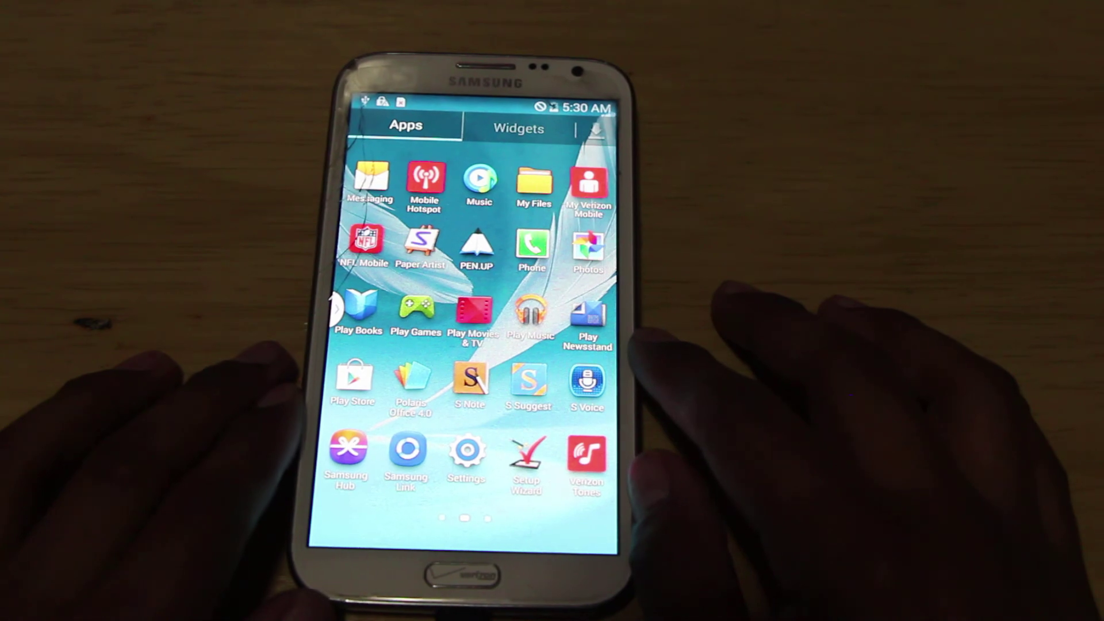
Page past the Messaging and Mobile Hotspot apps, then close the drawer to the home screen.
drag(621, 352, 666, 340)
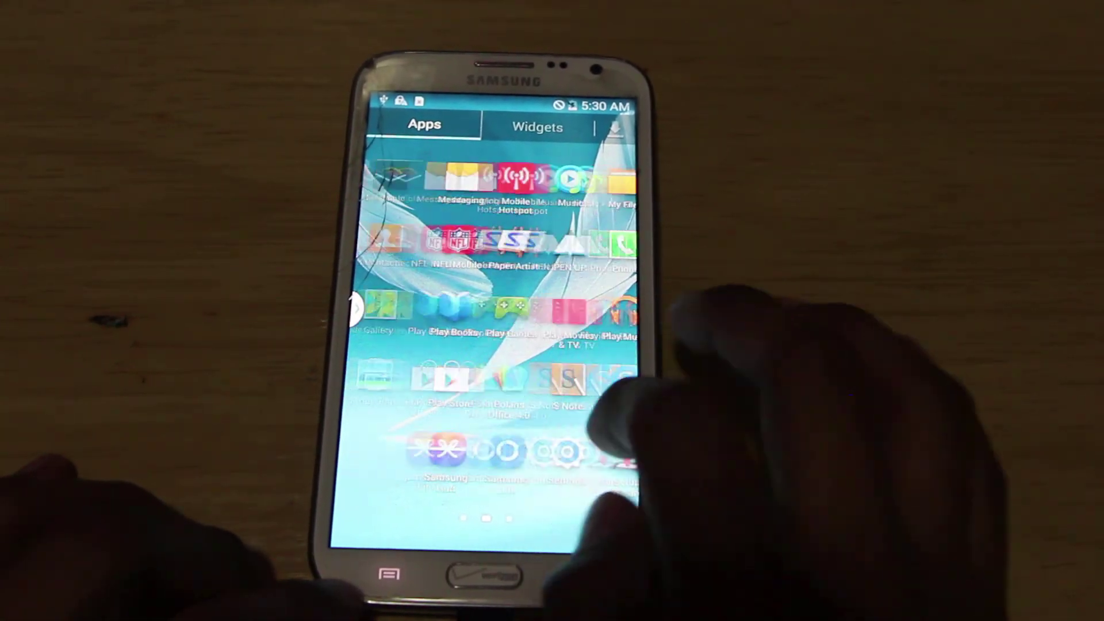
drag(576, 268, 438, 276)
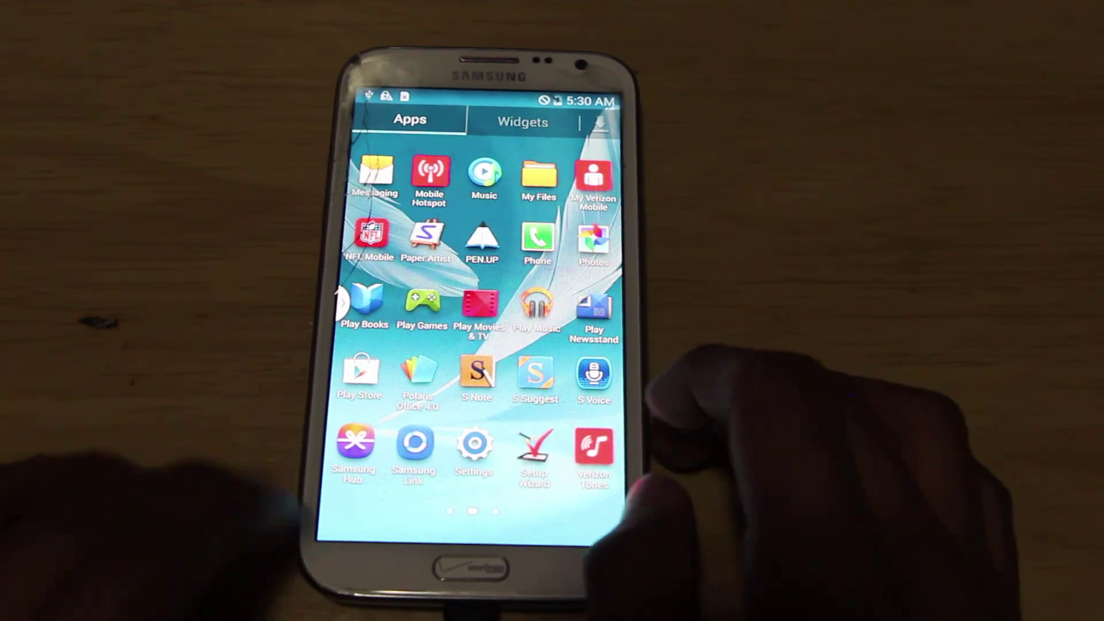
click(449, 579)
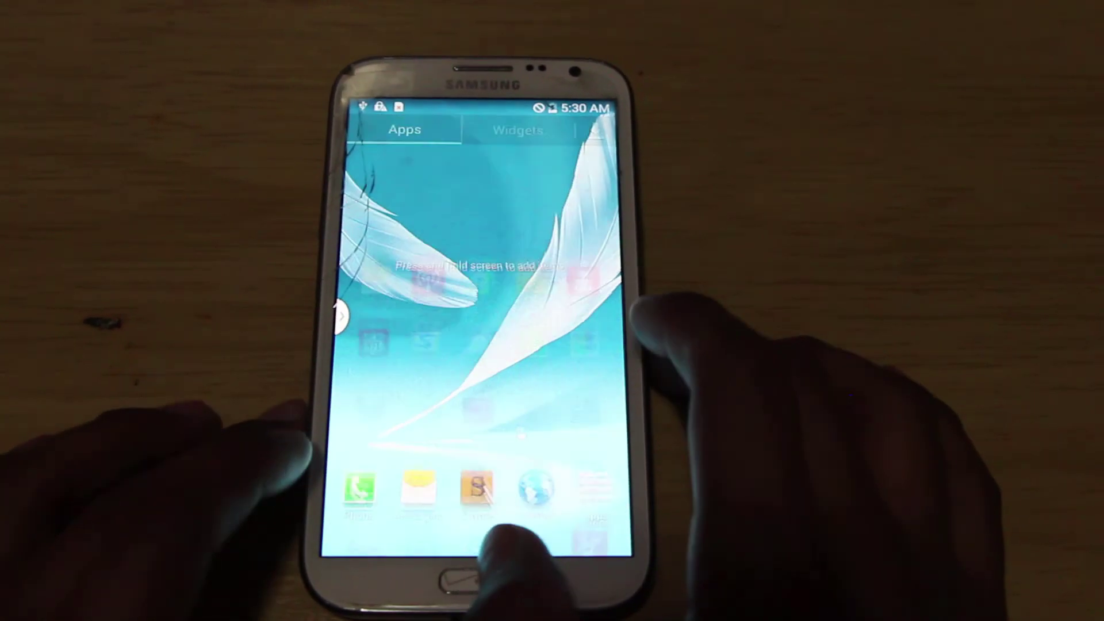